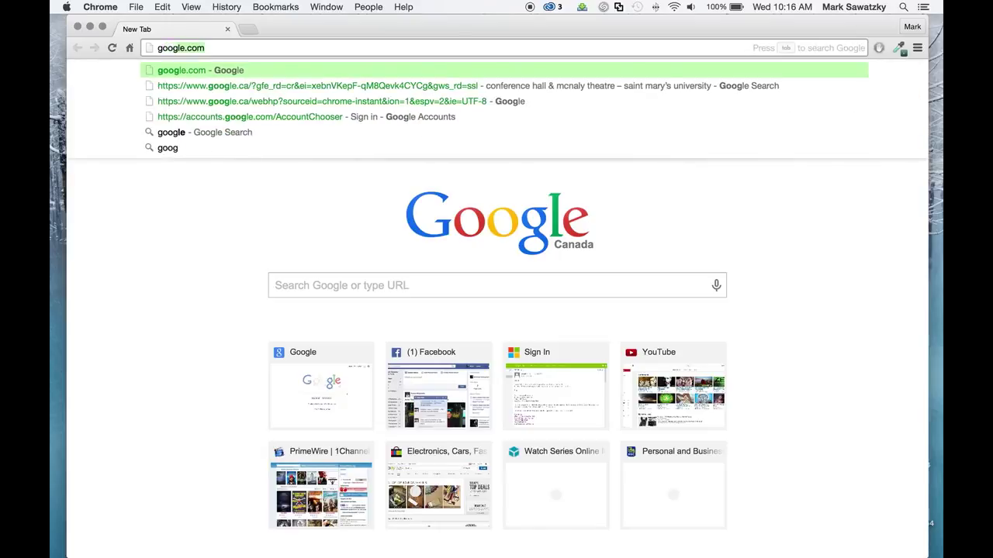
Open google.com and run an image search for "Logo".
key(Return)
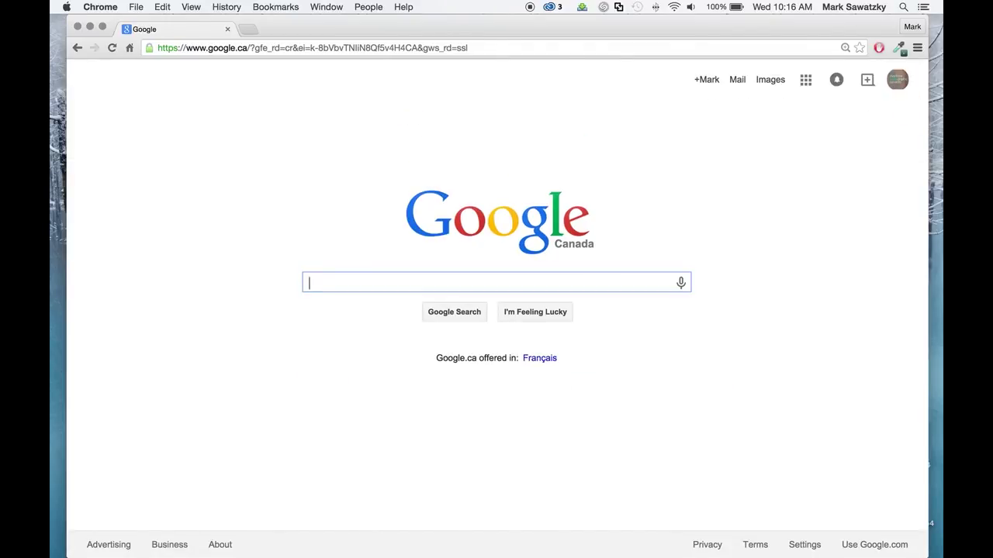
text(Logo)
key(Return)
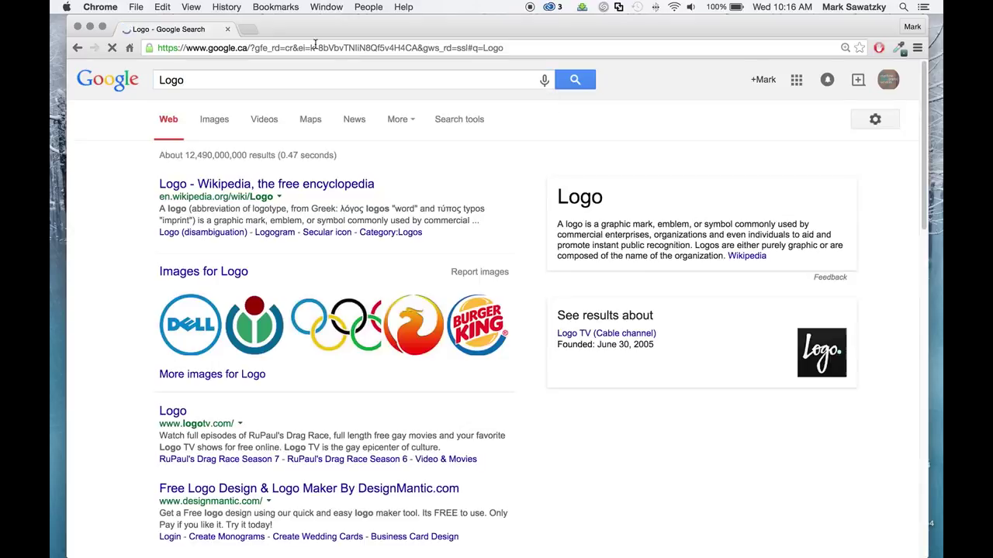
click(203, 121)
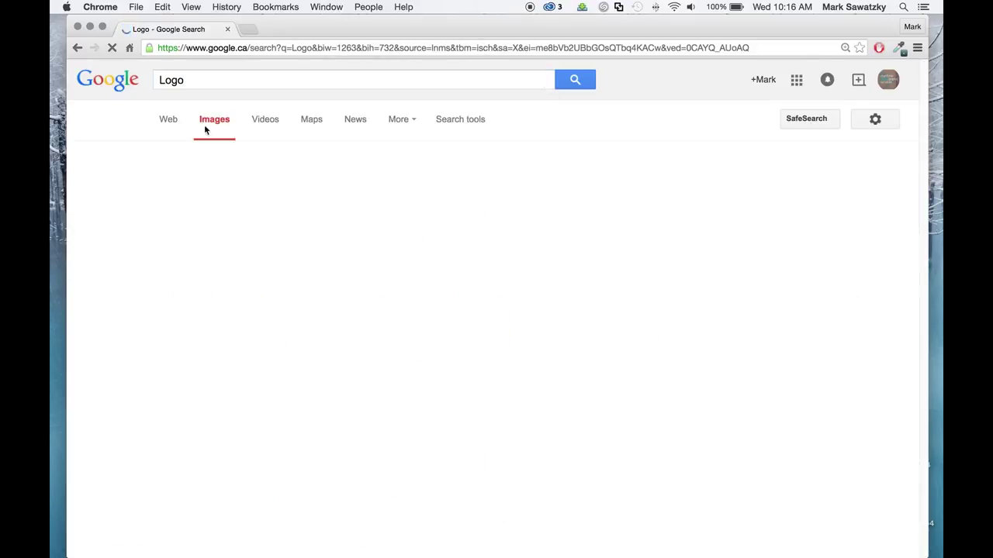
Find the red and yellow Shell logo in the image results, open its preview and copy the image.
scroll(457, 326, down, 5)
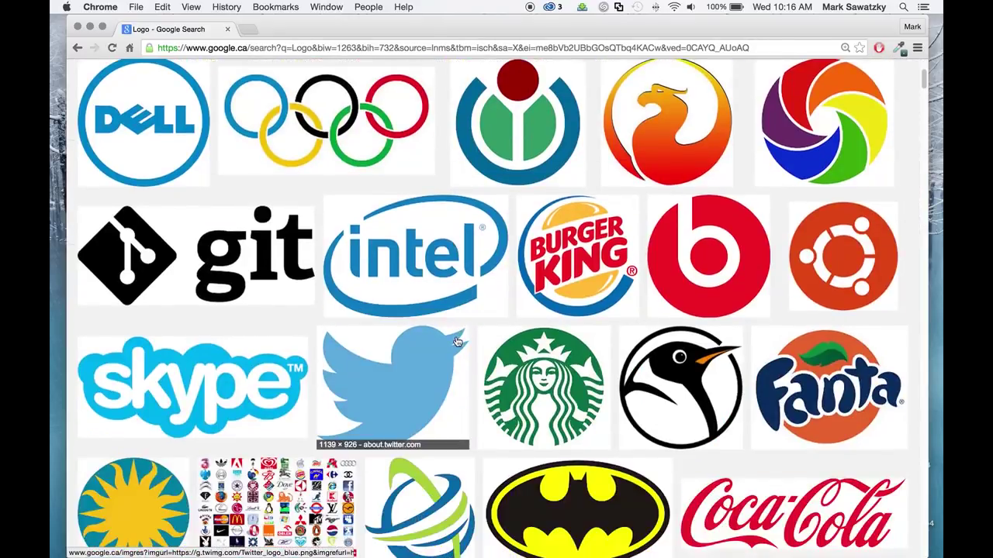
scroll(456, 342, down, 4)
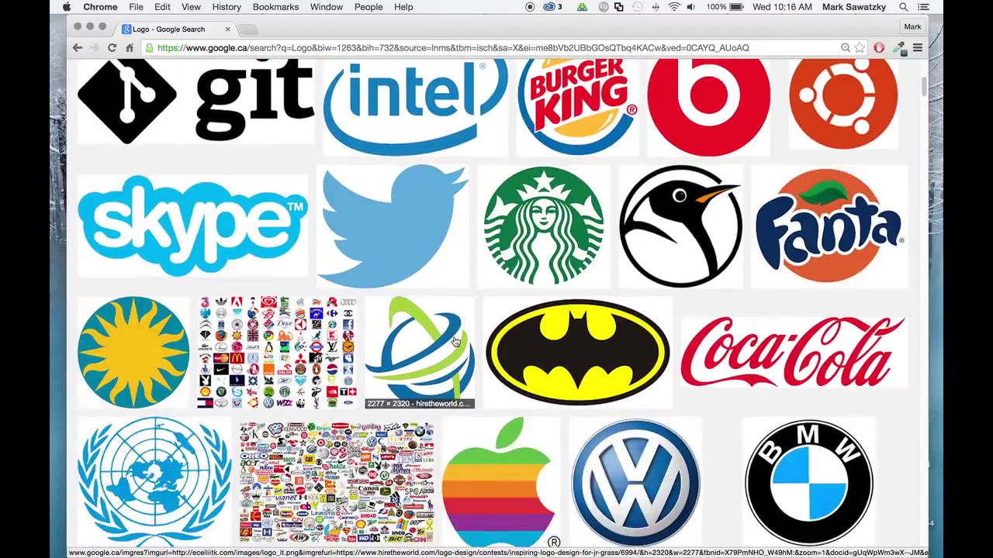
scroll(456, 342, down, 4)
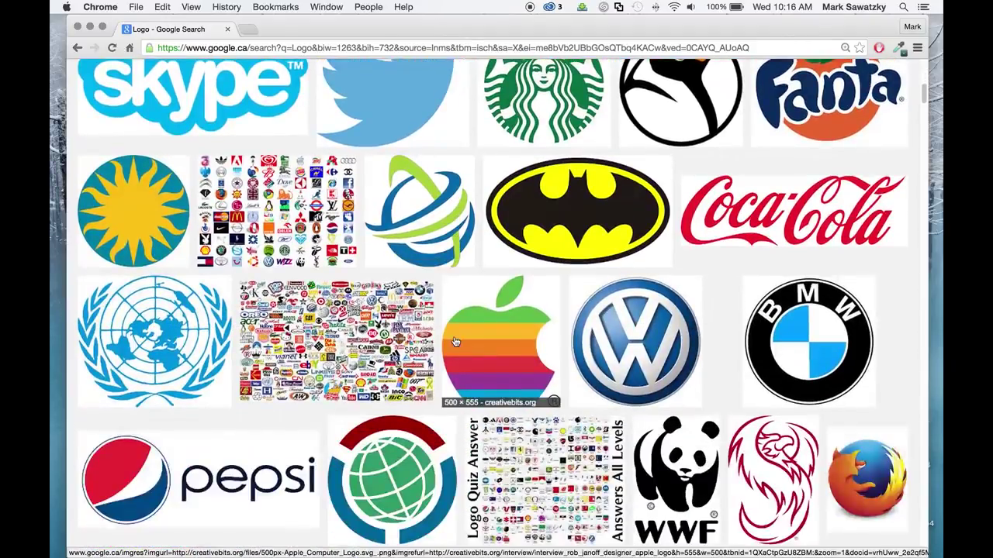
scroll(456, 342, down, 6)
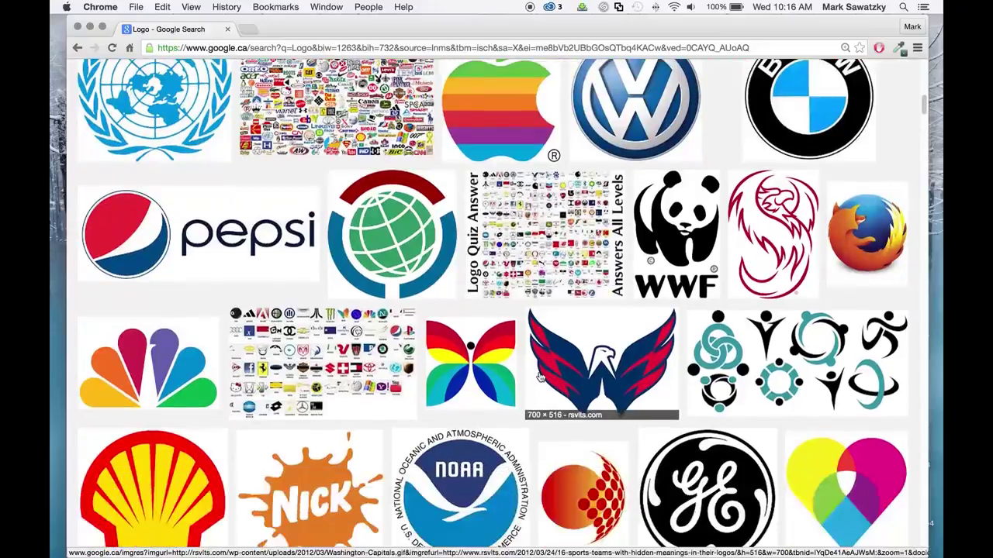
scroll(541, 379, down, 4)
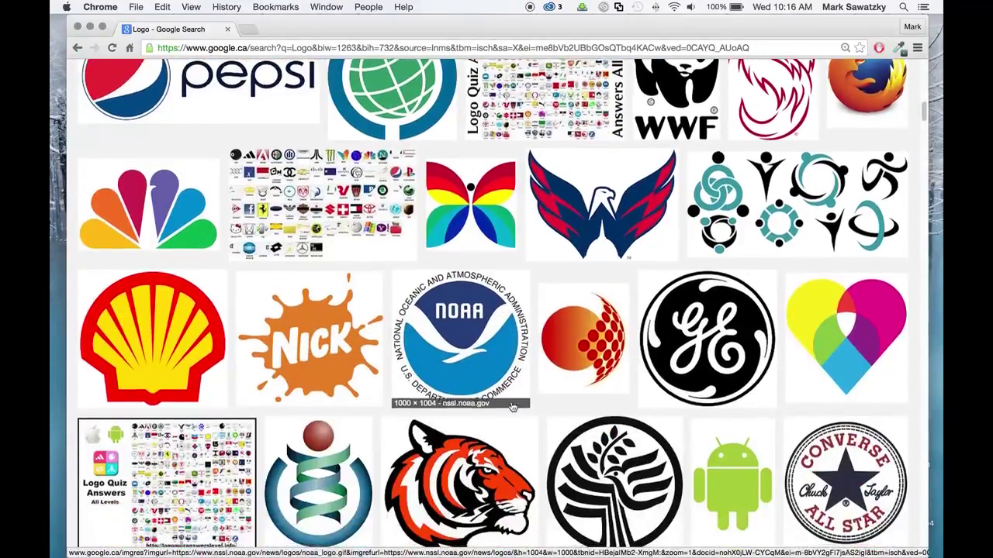
scroll(512, 408, down, 5)
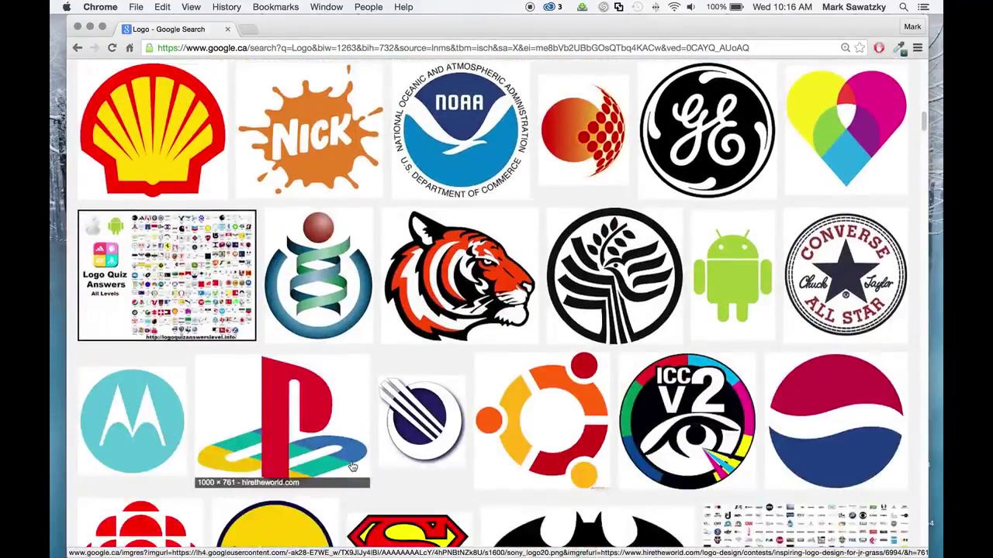
scroll(351, 467, up, 7)
click(115, 417)
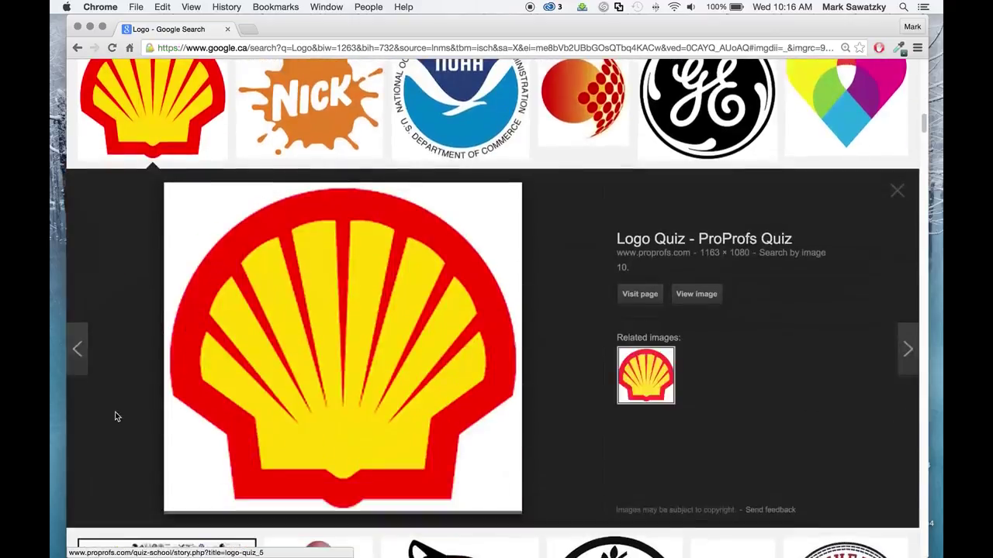
right_click(321, 313)
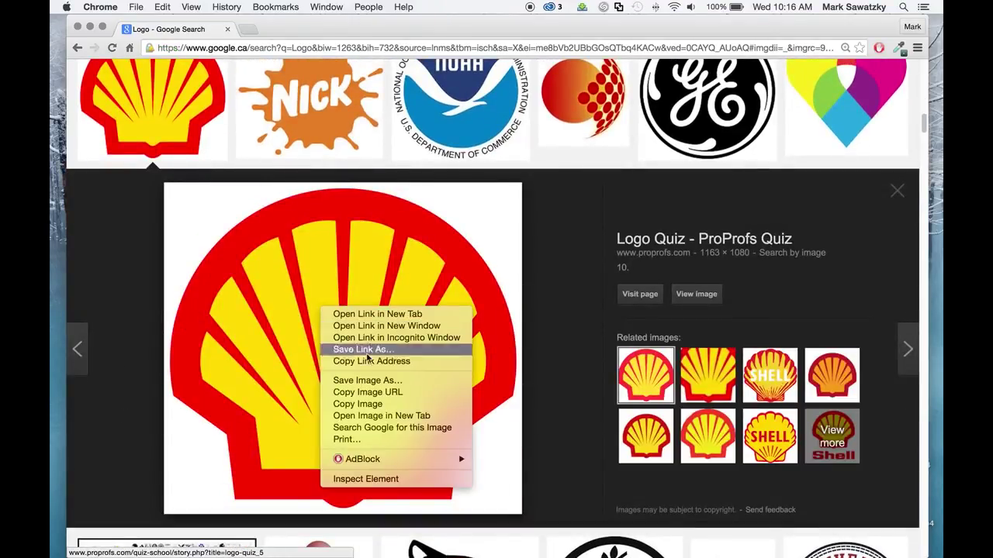
click(354, 405)
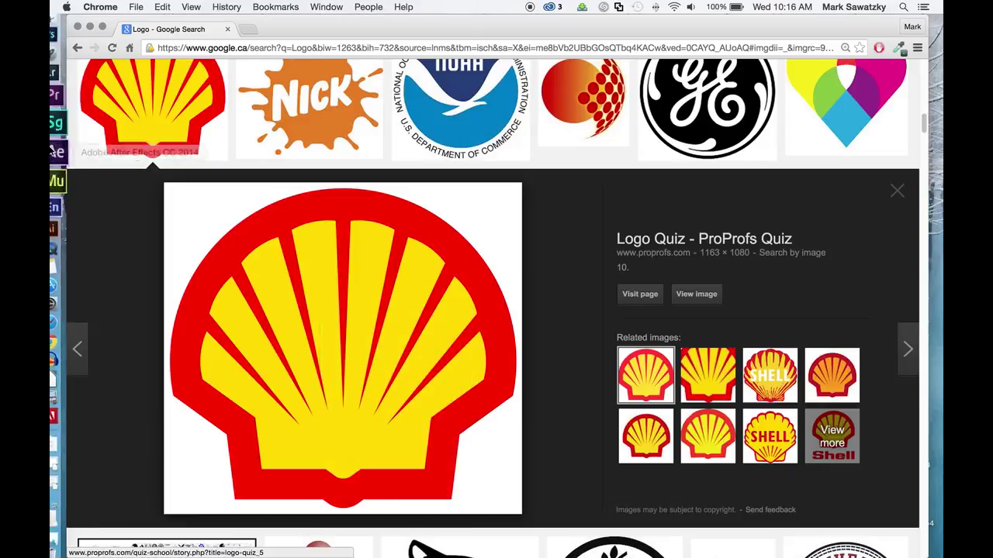
Switch to Photoshop and create a document named Shell_Logo_PNG, 1163 × 1080 pixels from the Clipboard preset, with transparent background contents.
mouse_move(53, 140)
click(74, 48)
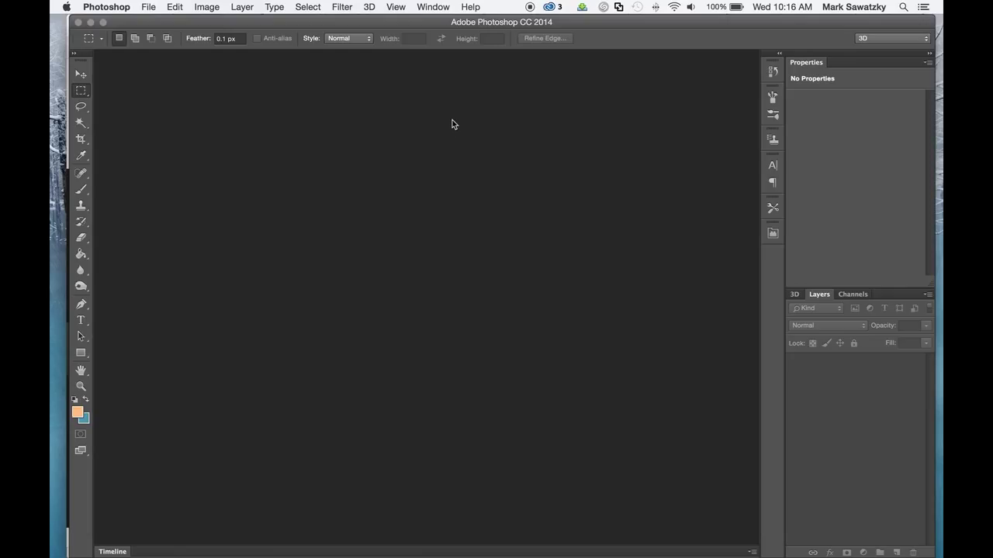
click(147, 7)
click(158, 21)
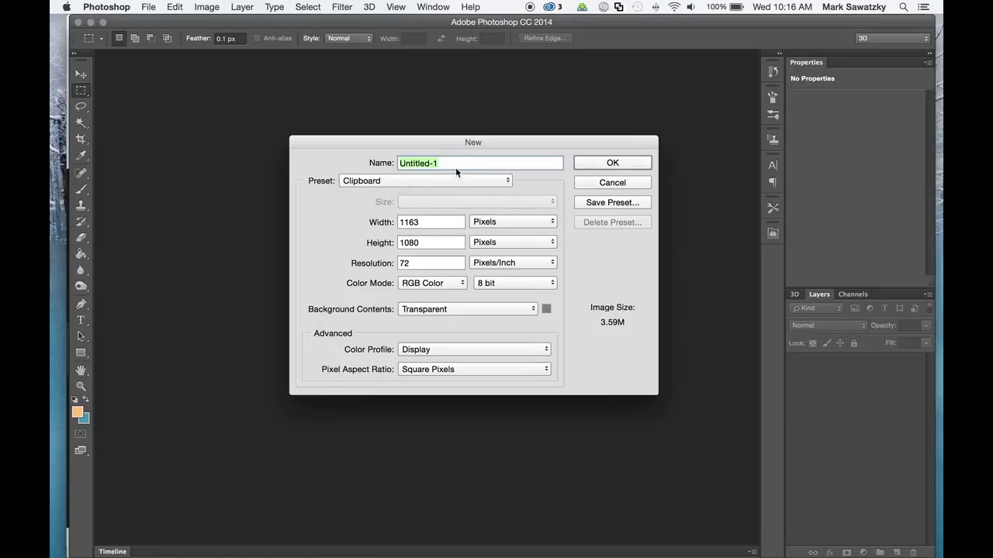
text(Shell_Logo_PNG)
click(613, 163)
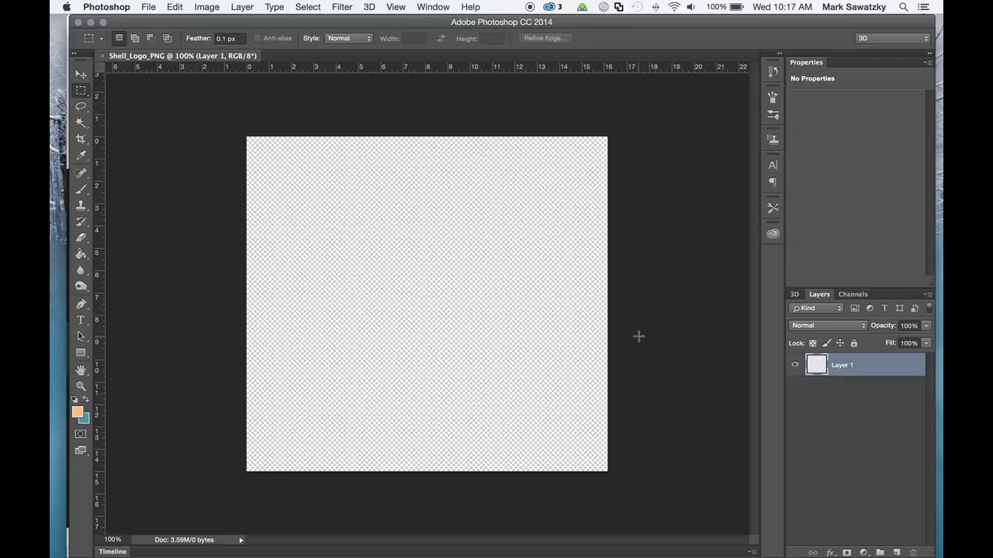
Paste the copied Shell logo and delete the white background around it with the Magic Wand, leaving nothing selected.
key(super+v)
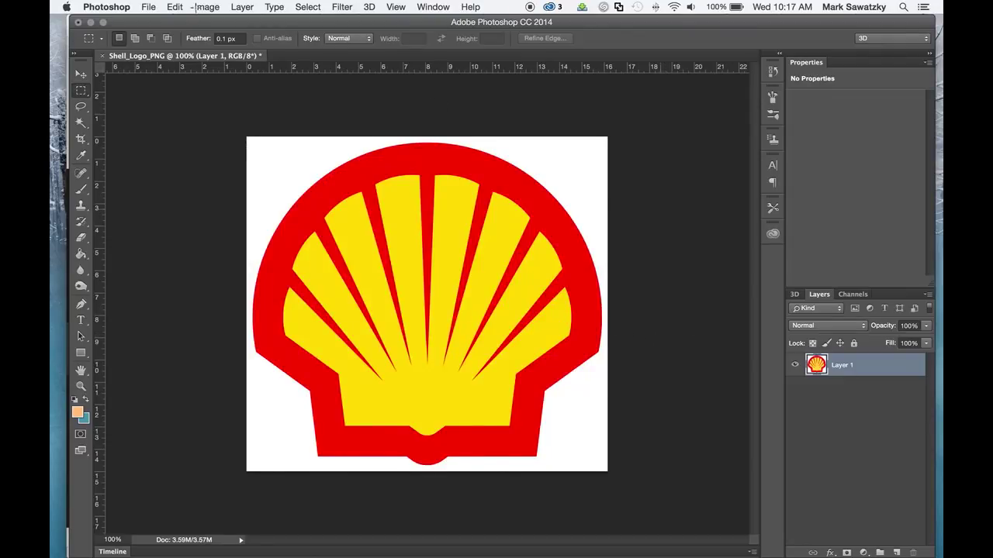
click(81, 123)
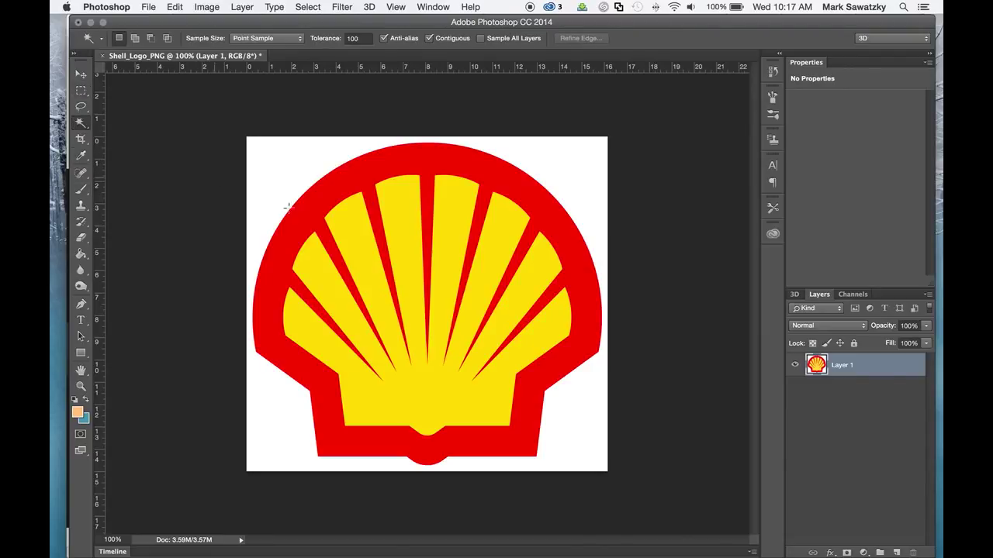
click(294, 160)
key(Delete)
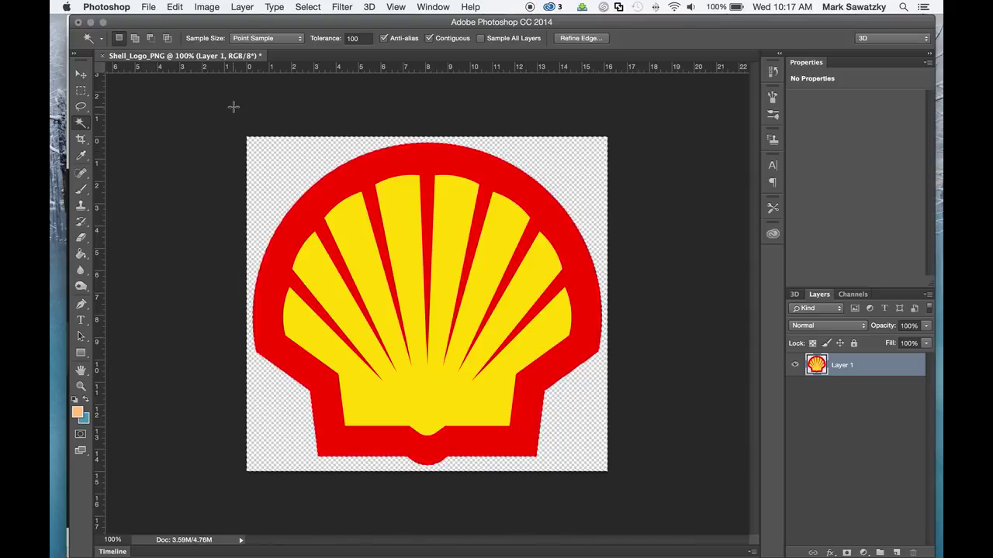
key(super+d)
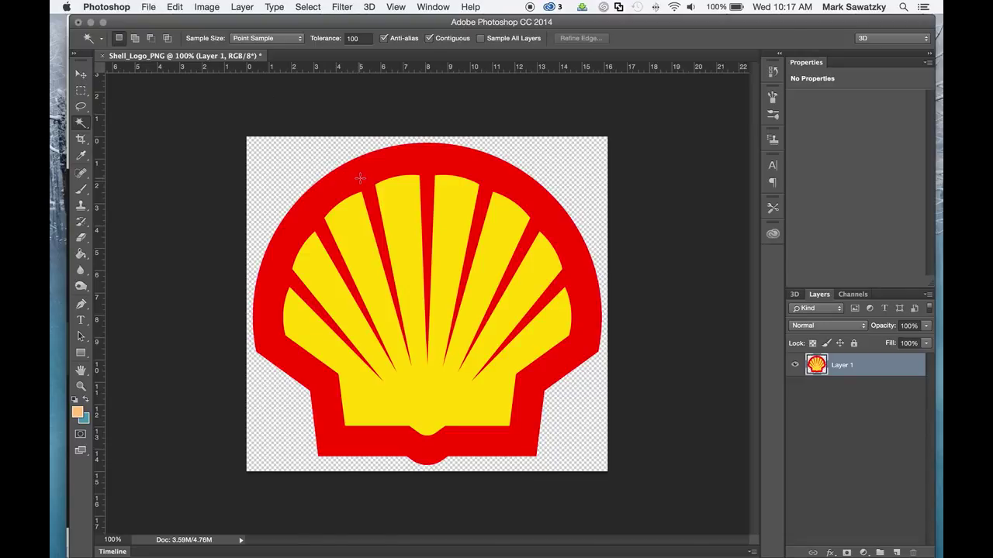
Save the logo to the Desktop as Shell_Logo_PNG.png in PNG format with None / Fast compression and no interlacing.
click(147, 6)
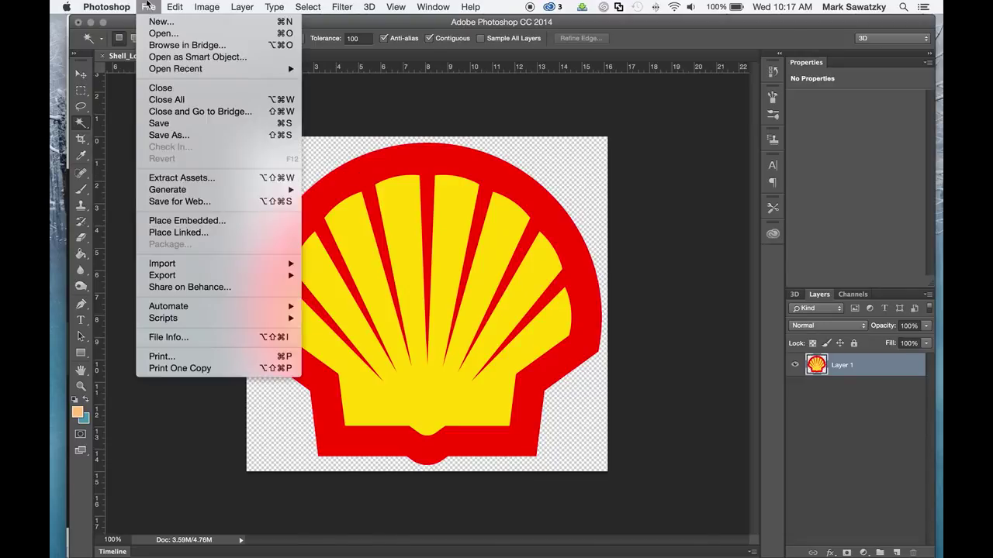
click(167, 135)
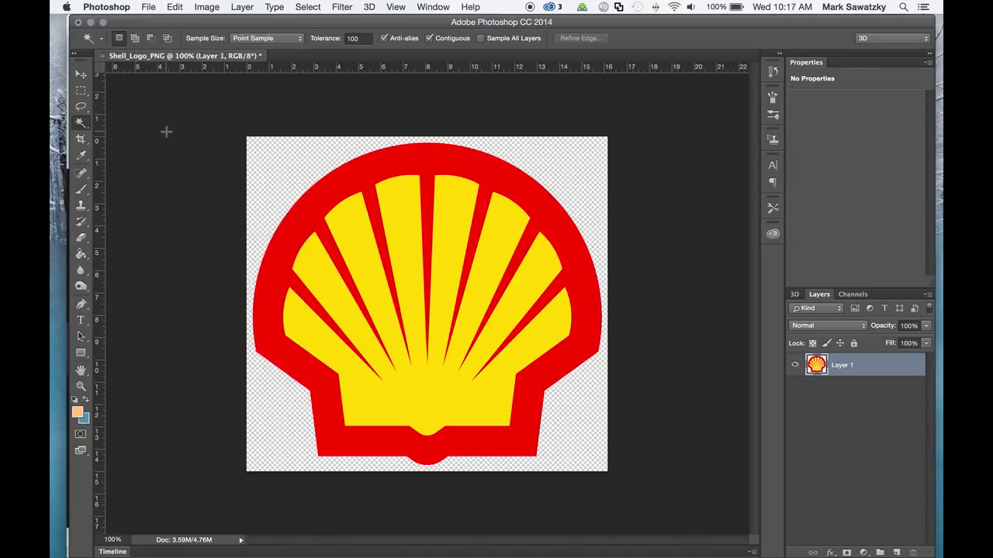
click(650, 194)
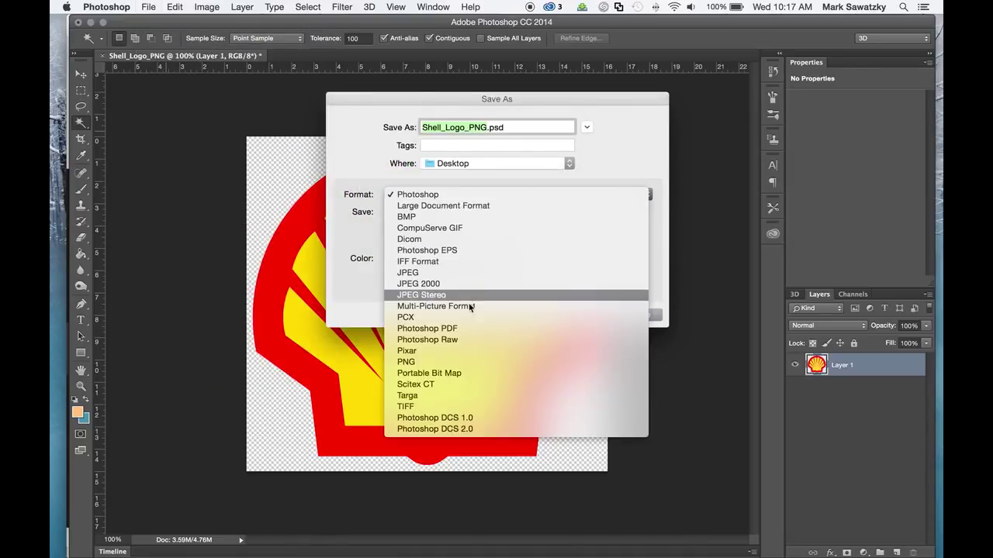
click(476, 361)
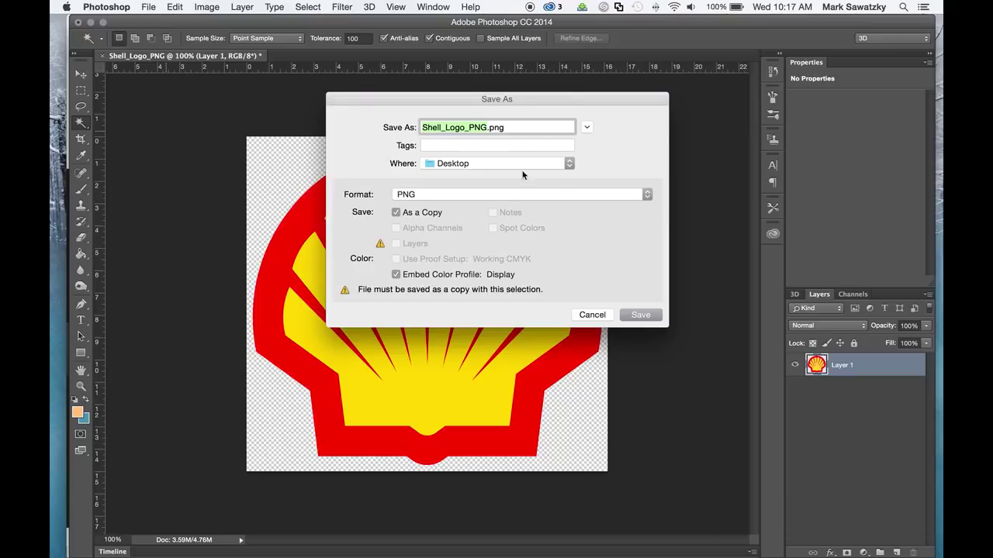
click(639, 315)
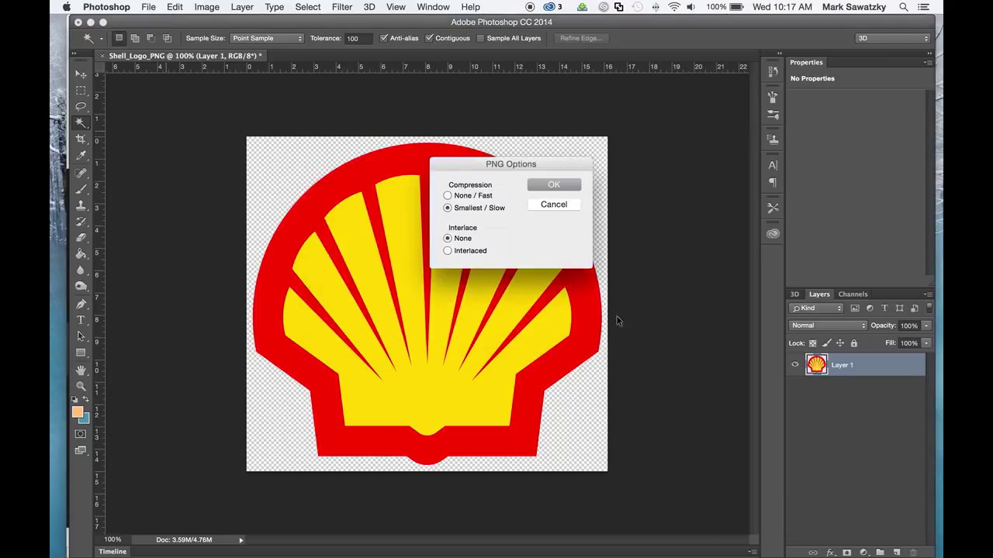
click(448, 197)
click(547, 184)
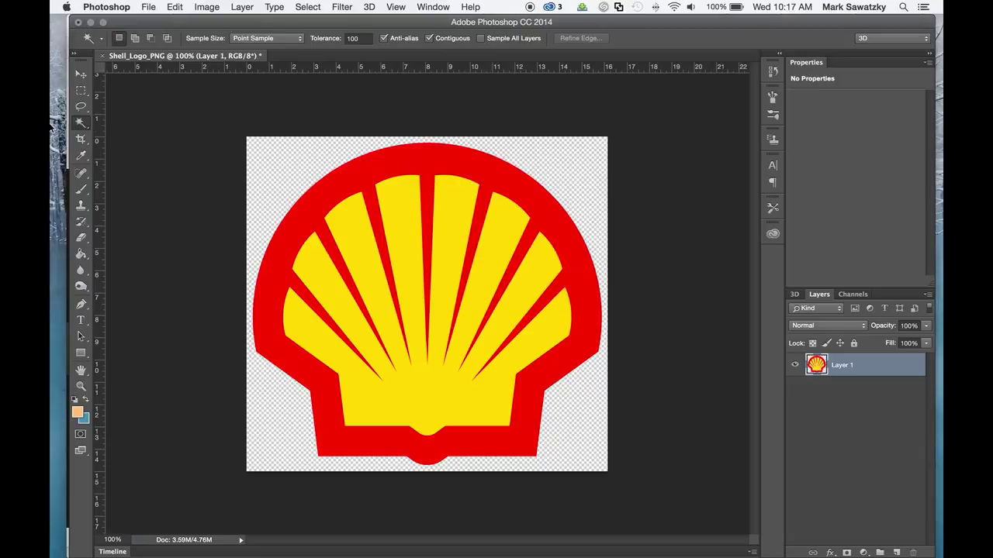
Open Illustrator, set its welcome screen not to show again and close it.
mouse_move(51, 138)
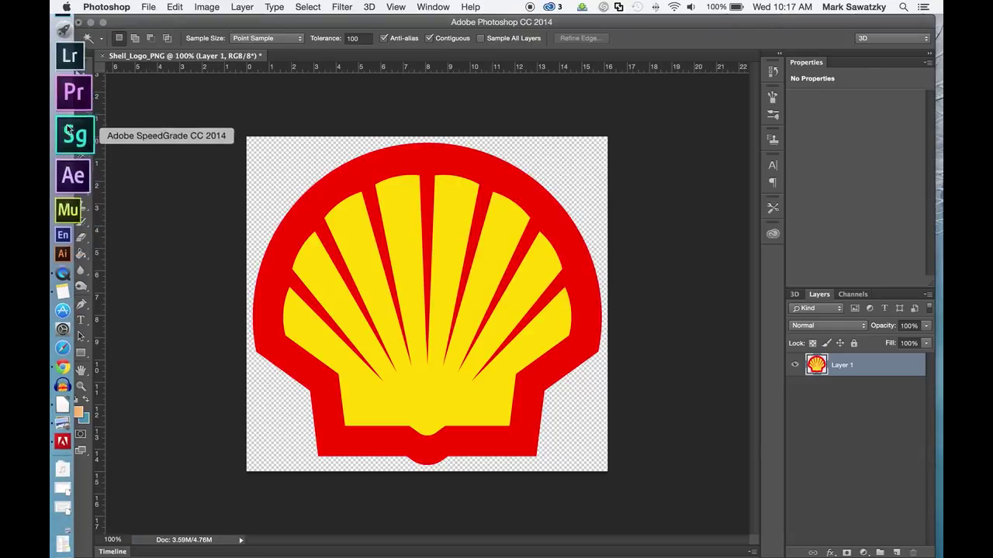
click(69, 208)
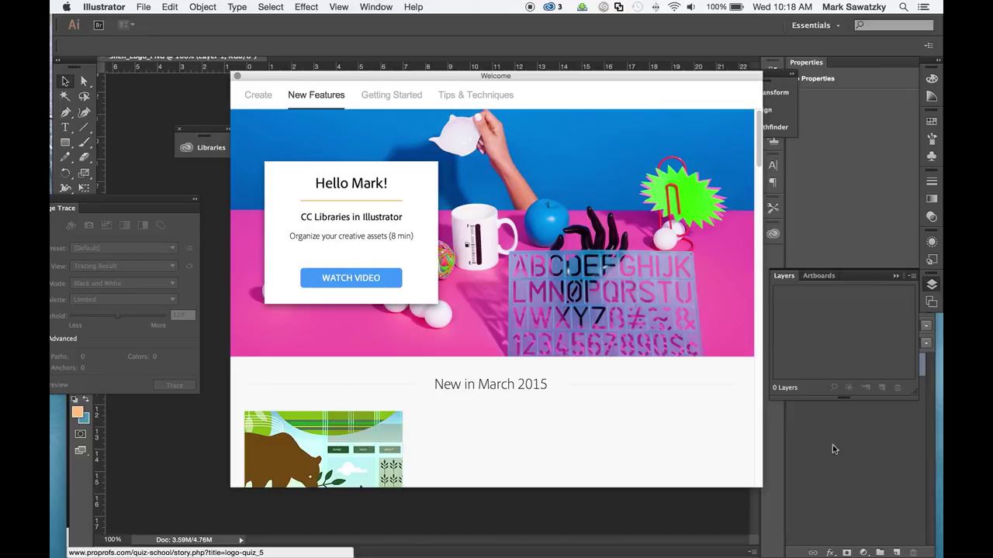
mouse_move(759, 138)
mouse_down()
mouse_move(784, 360)
mouse_move(816, 478)
mouse_up()
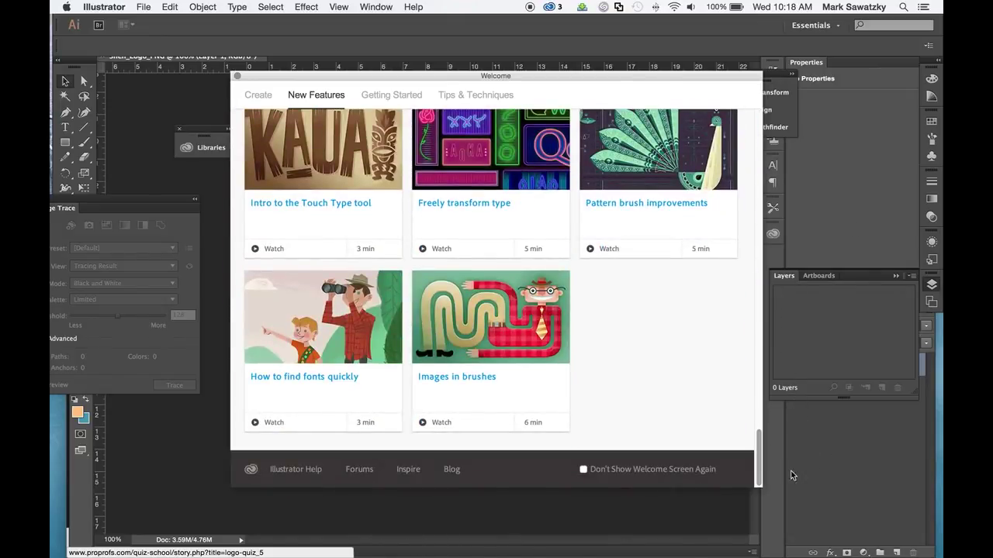
click(584, 470)
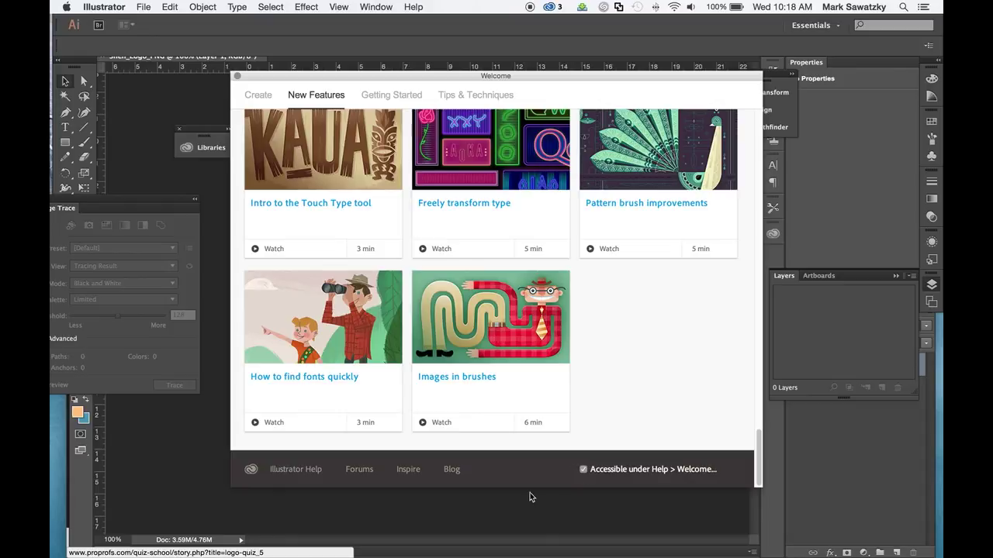
click(237, 75)
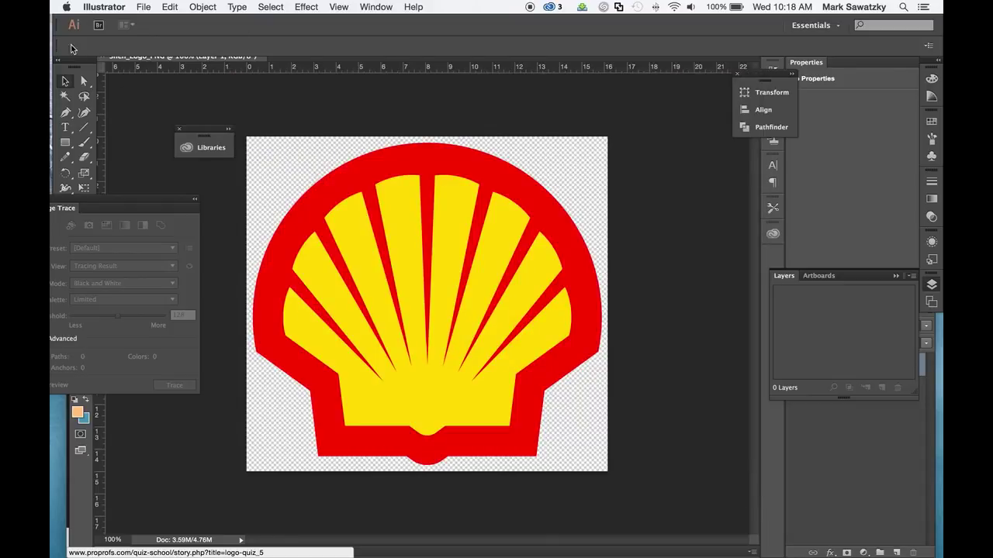
Move the Image Trace panel fully into view beside the tools and bring Illustrator back to the front.
mouse_move(176, 206)
mouse_down()
mouse_move(240, 191)
mouse_move(297, 78)
mouse_move(307, 89)
mouse_move(289, 96)
mouse_up()
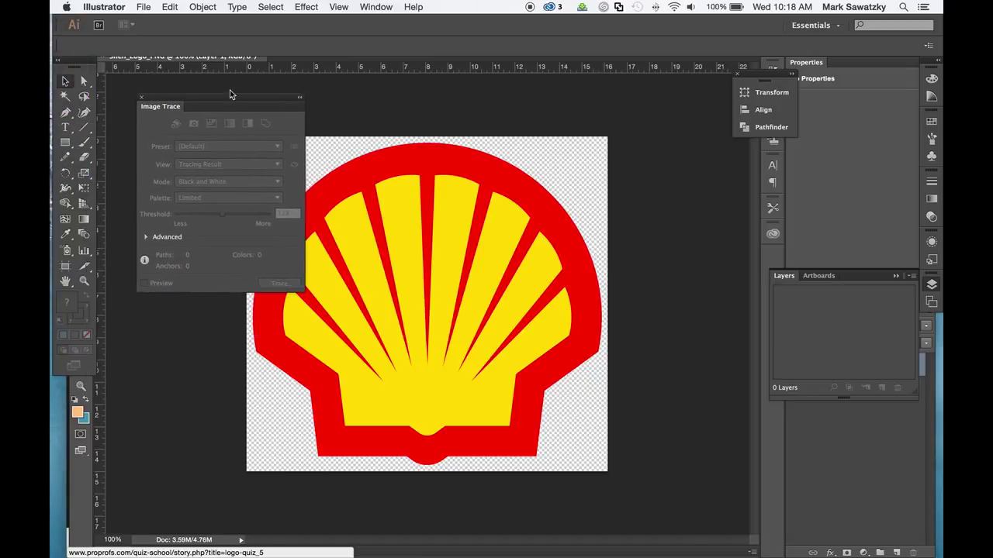
drag(230, 91, 205, 80)
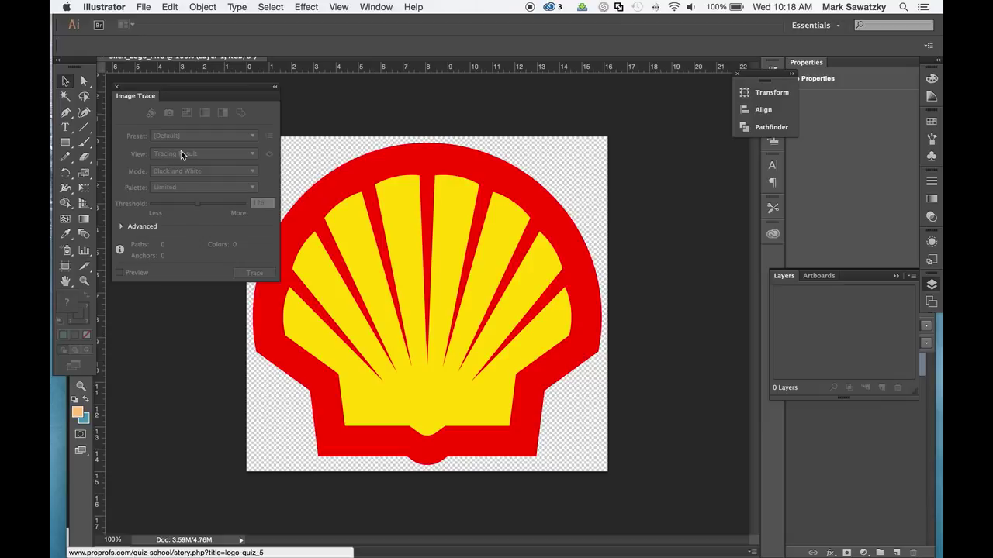
click(329, 118)
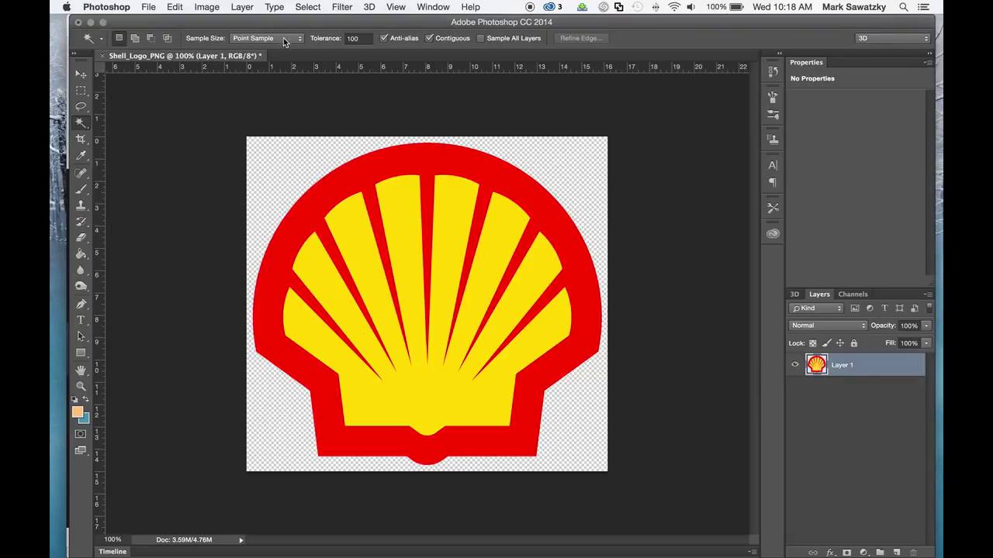
mouse_move(56, 159)
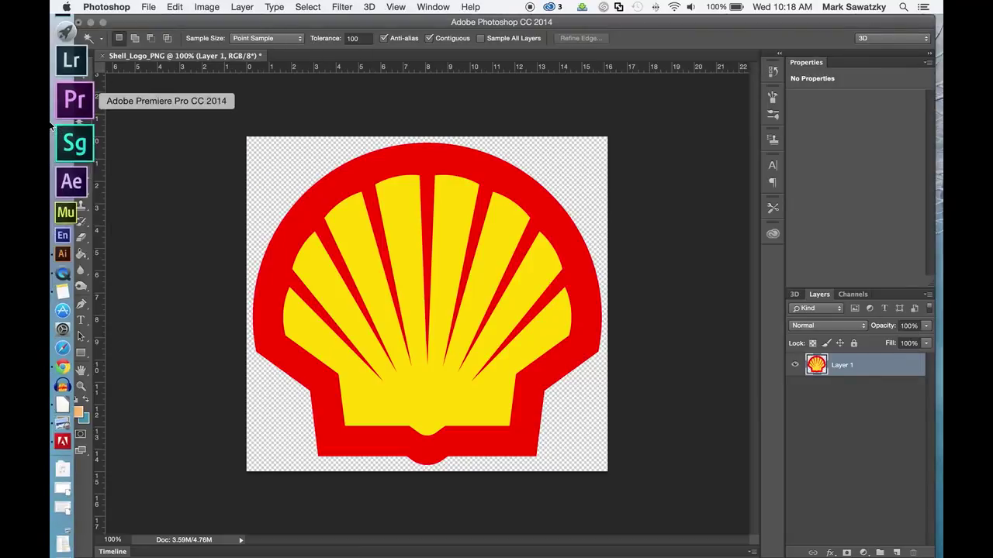
click(58, 214)
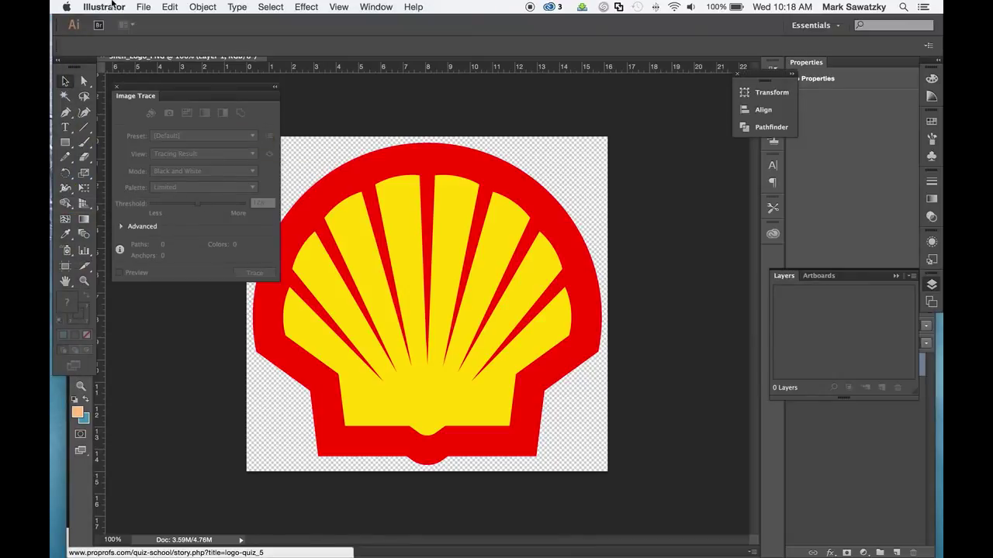
Open Shell_Logo_PNG.png from the Desktop.
click(145, 7)
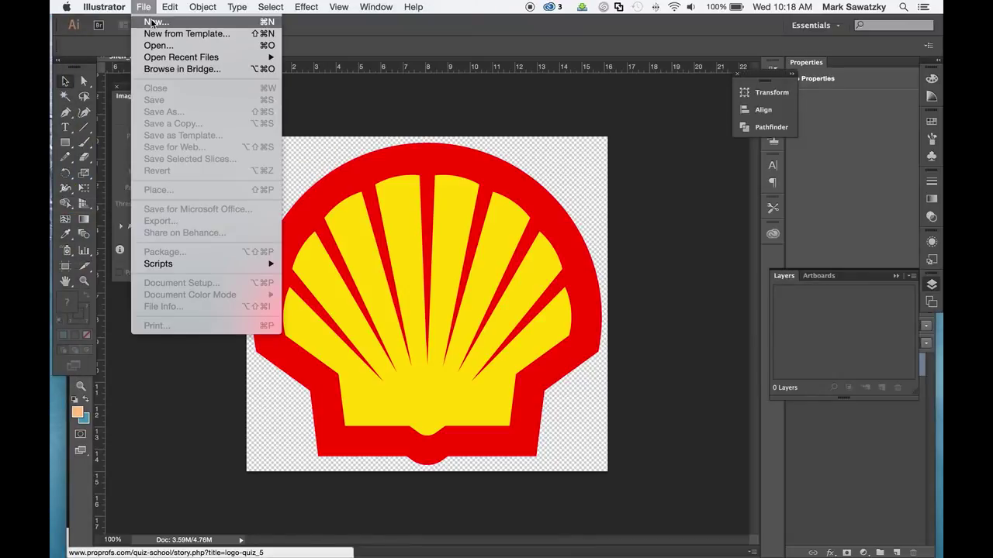
click(154, 45)
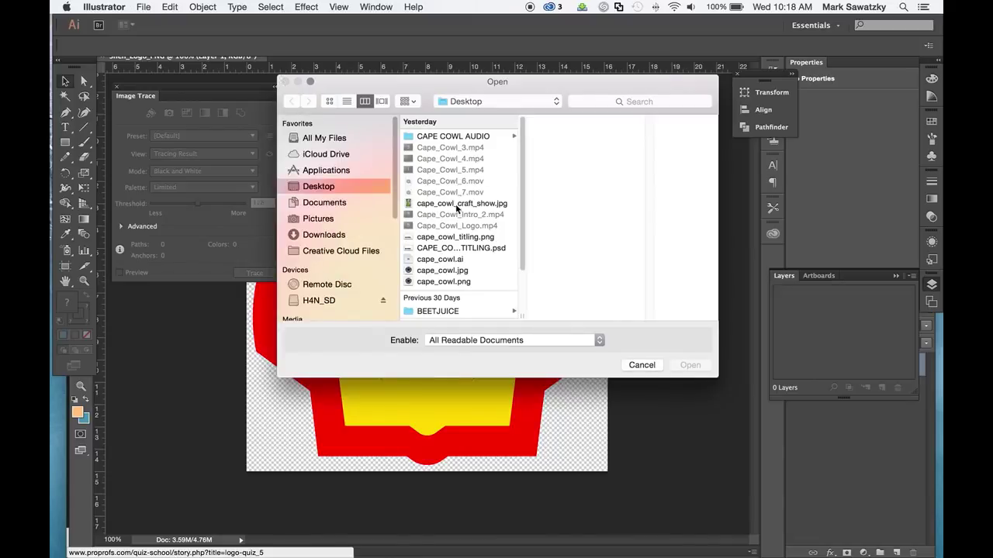
scroll(458, 247, down, 5)
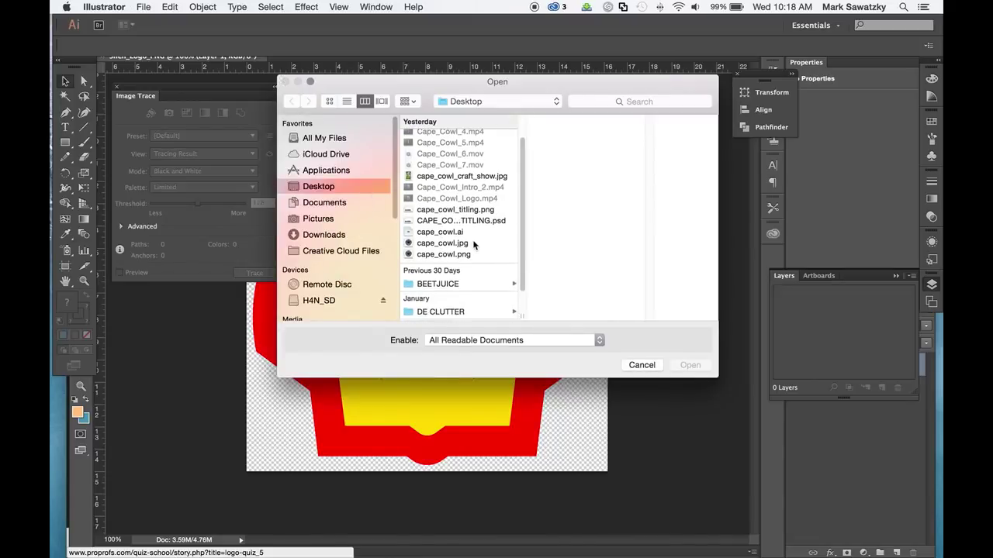
click(450, 316)
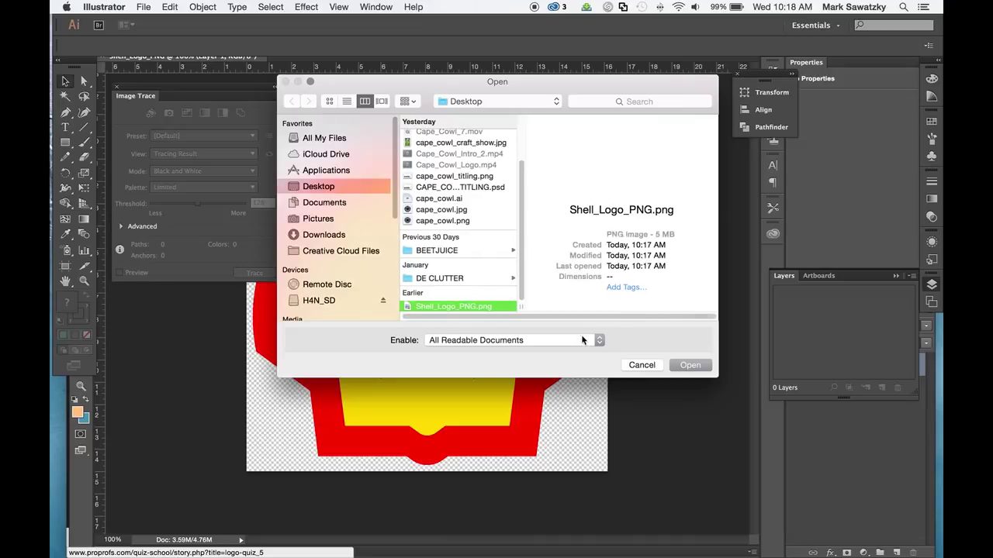
click(693, 365)
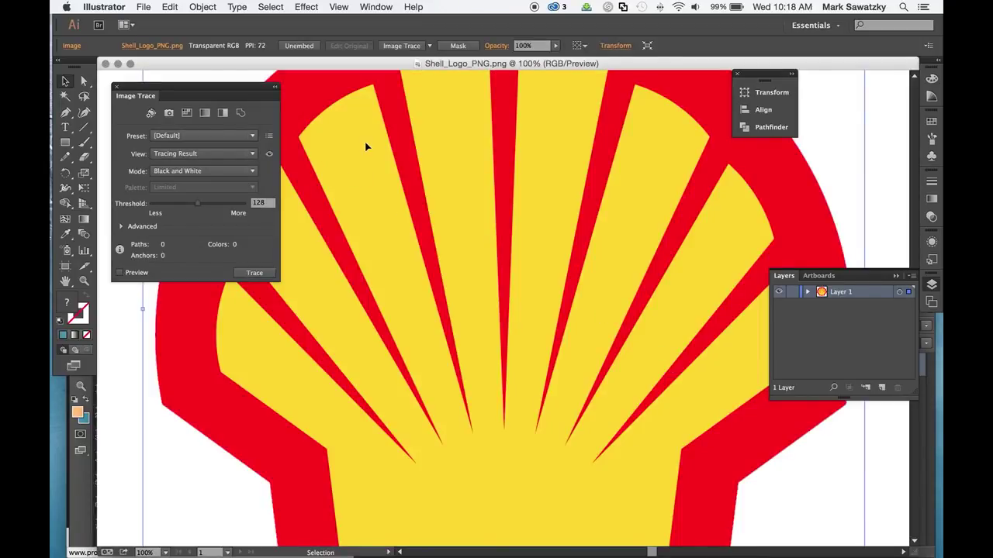
Show the transparency grid behind the Shell logo.
key(super+minus)
key(super+minus)
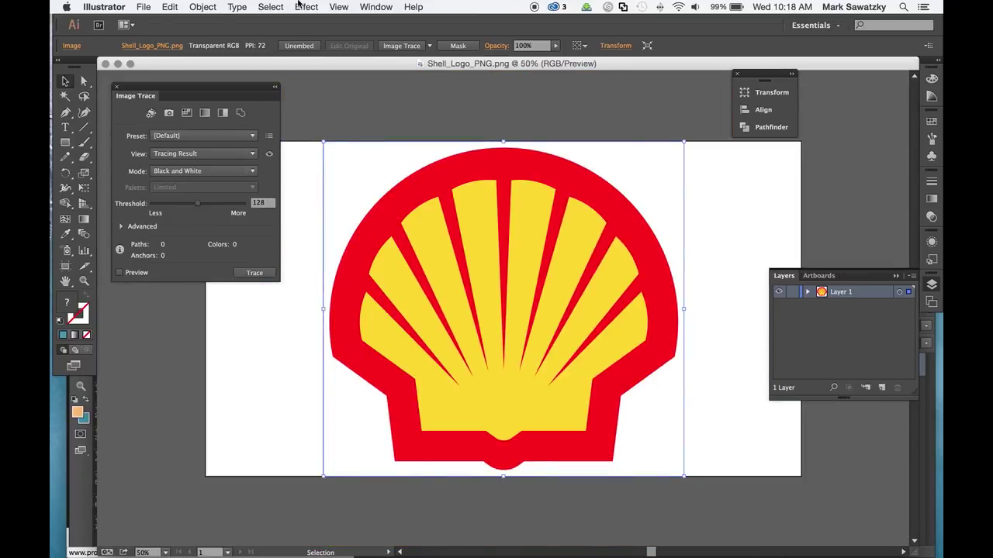
click(334, 6)
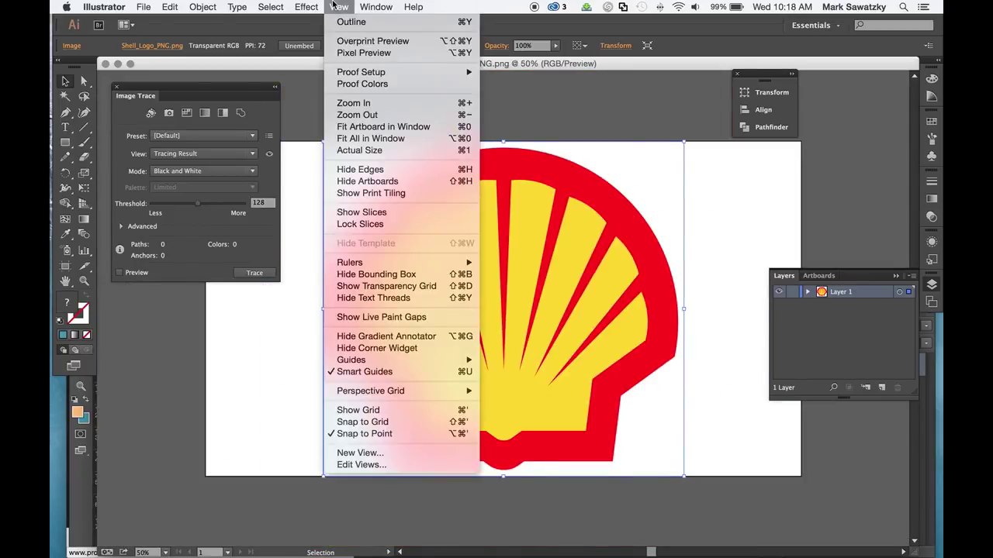
click(422, 288)
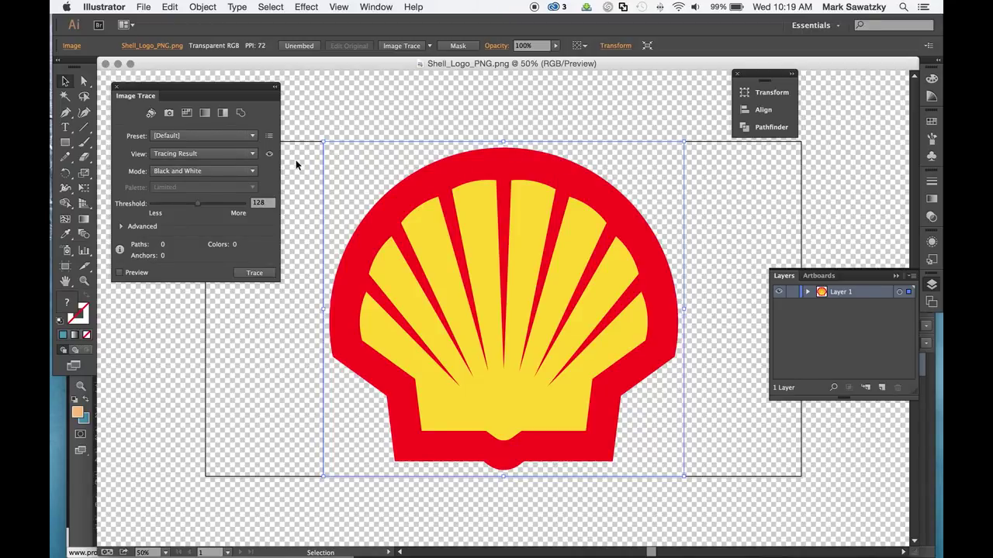
Image-trace the logo in Color mode with the Limited palette and a maximum of 2 colors.
click(239, 171)
click(215, 185)
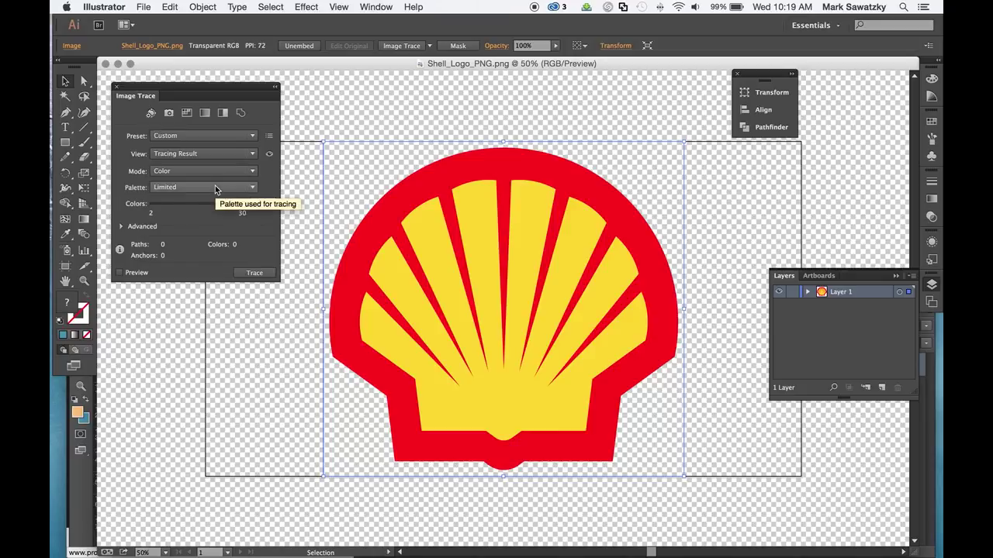
drag(242, 204, 70, 211)
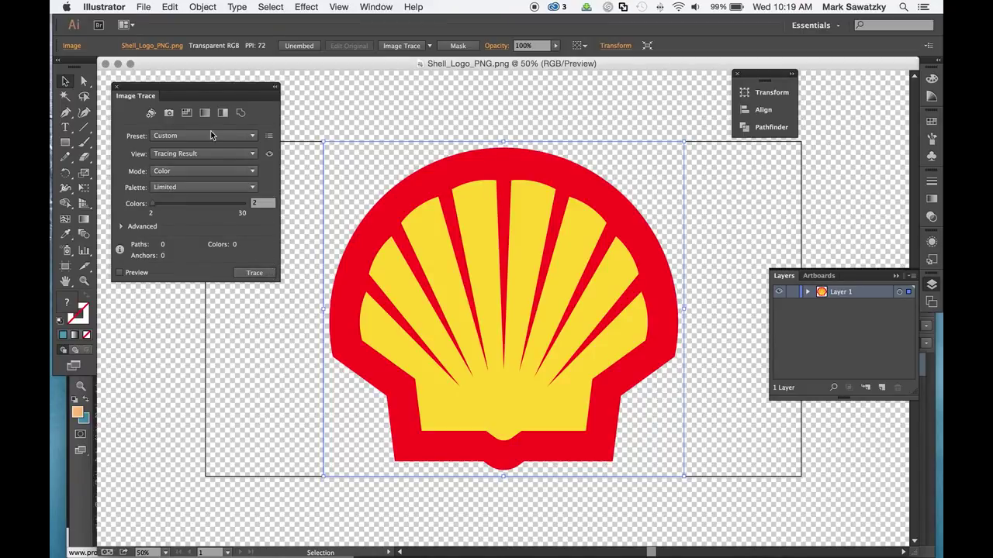
click(263, 277)
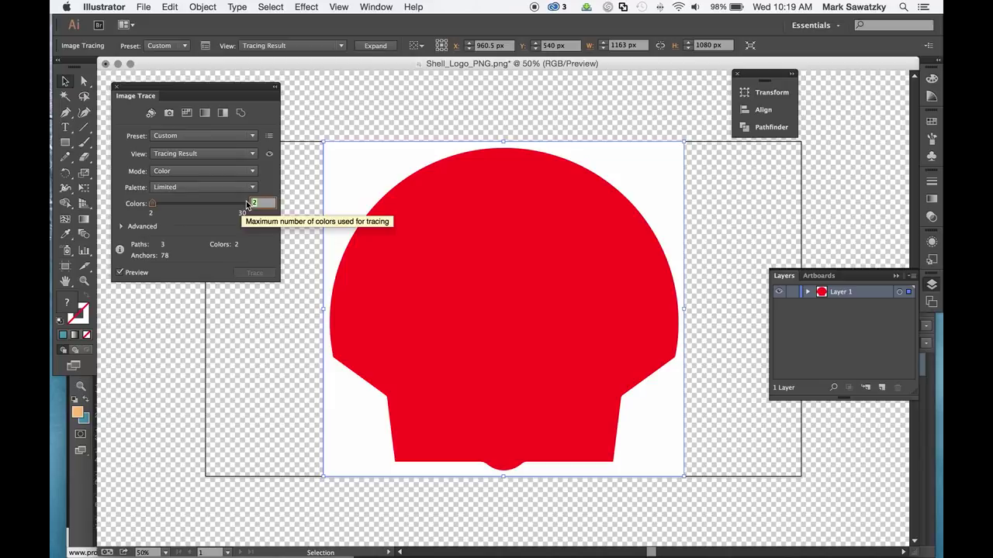
Set the trace to 3 colors and expand it into editable paths, leaving nothing selected.
key(Up)
key(Return)
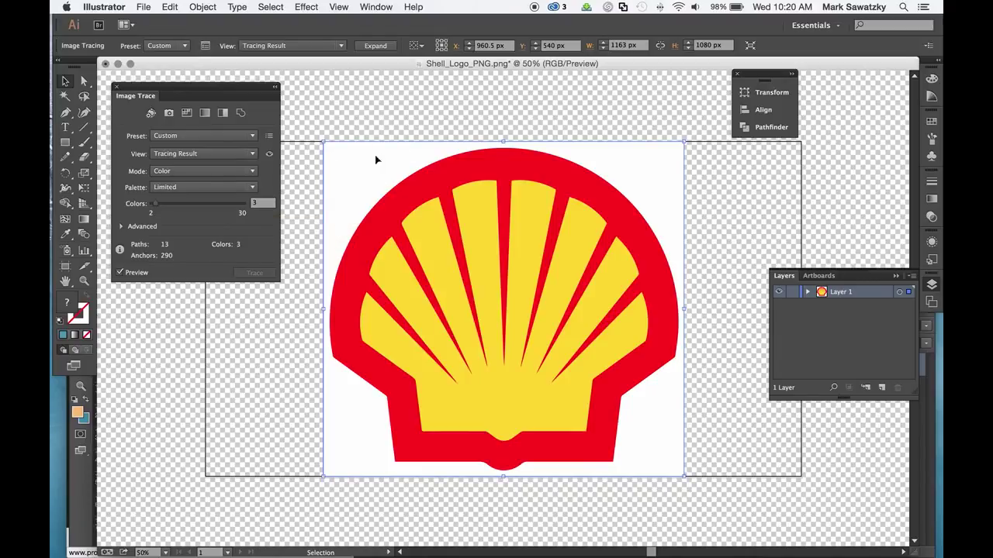
click(84, 82)
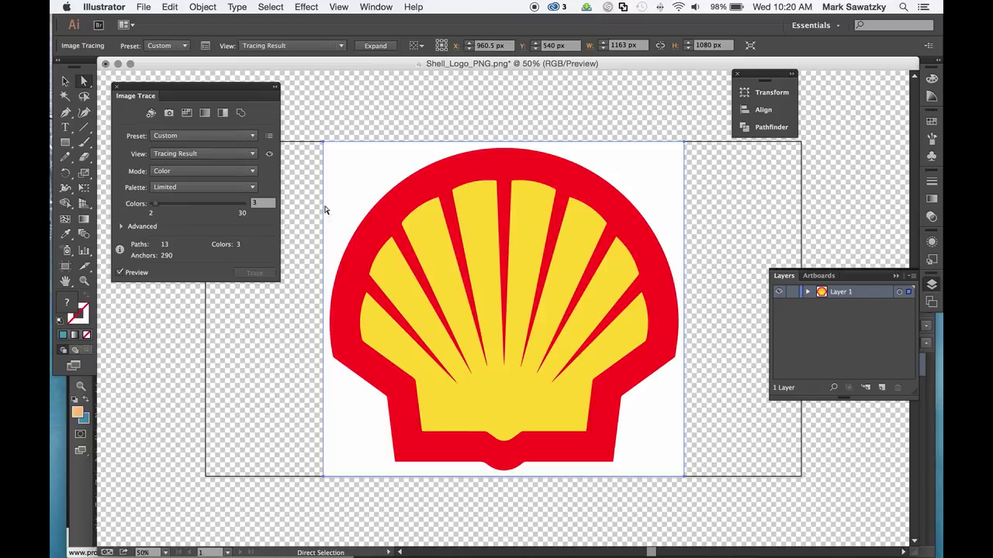
click(388, 46)
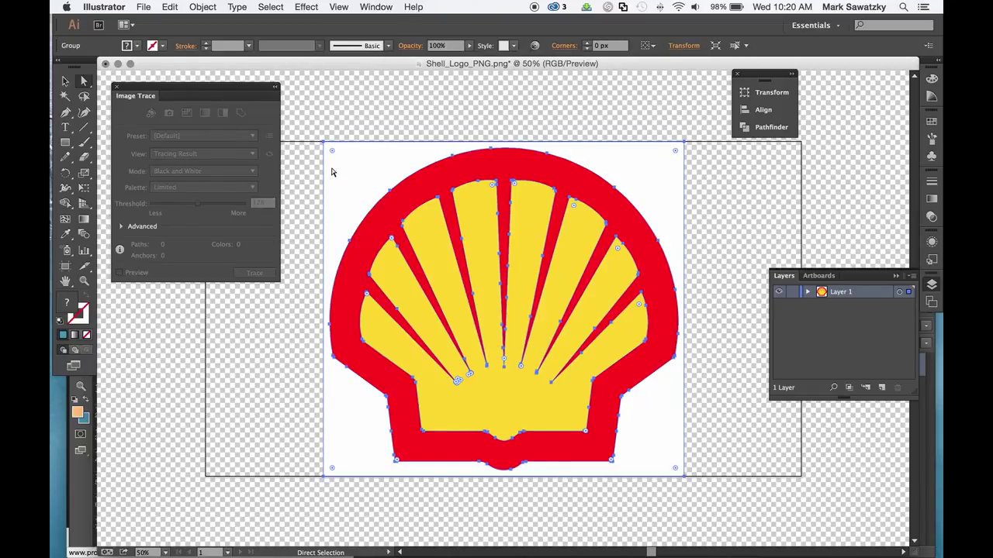
click(65, 81)
click(304, 203)
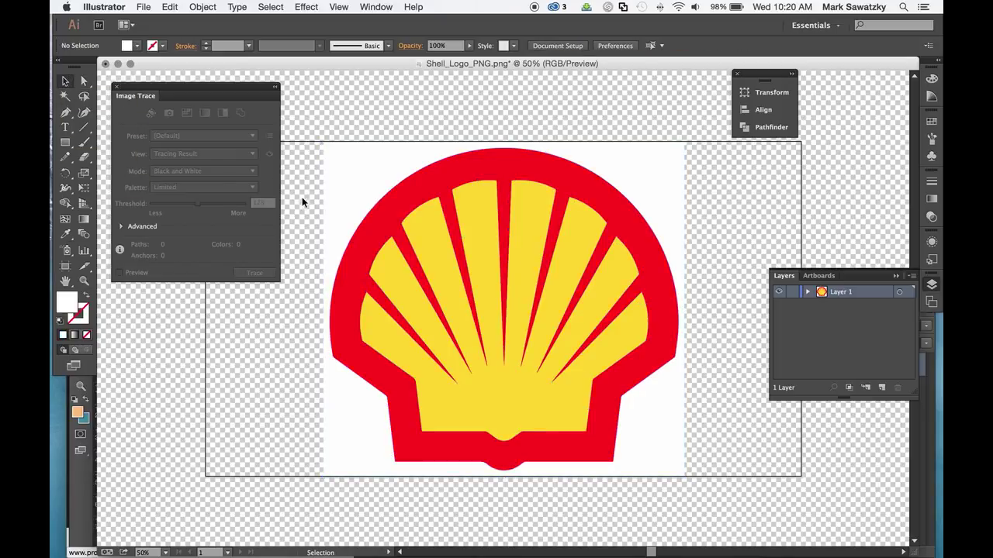
Delete the white background path around the traced logo.
click(84, 81)
click(364, 183)
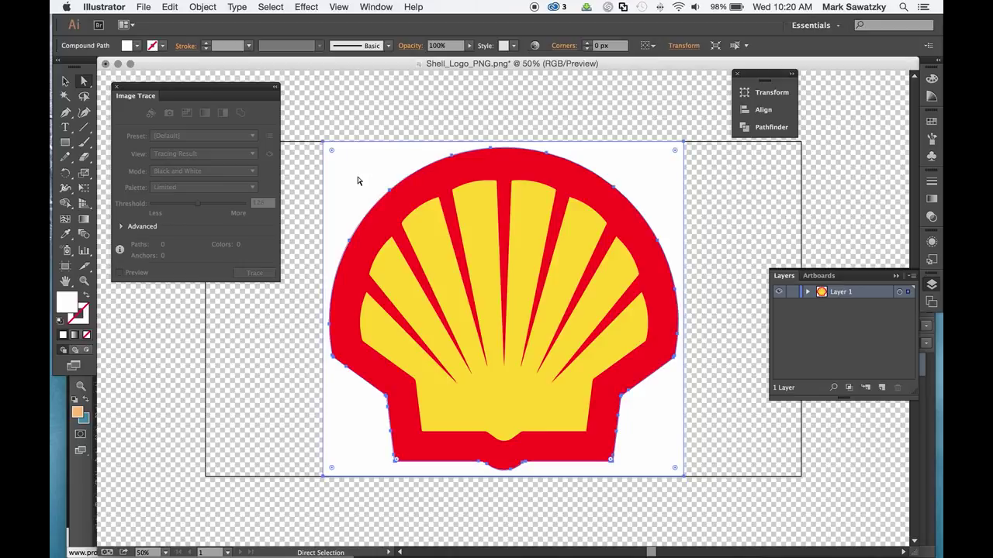
key(Delete)
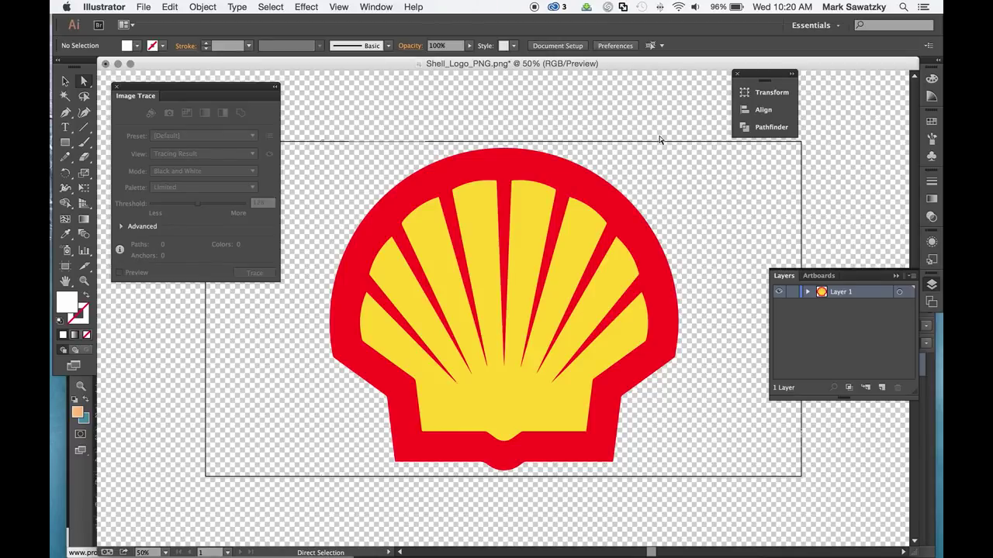
Create a new layer above Layer 1 and transfer the yellow shell shape onto it by cutting and pasting.
click(854, 354)
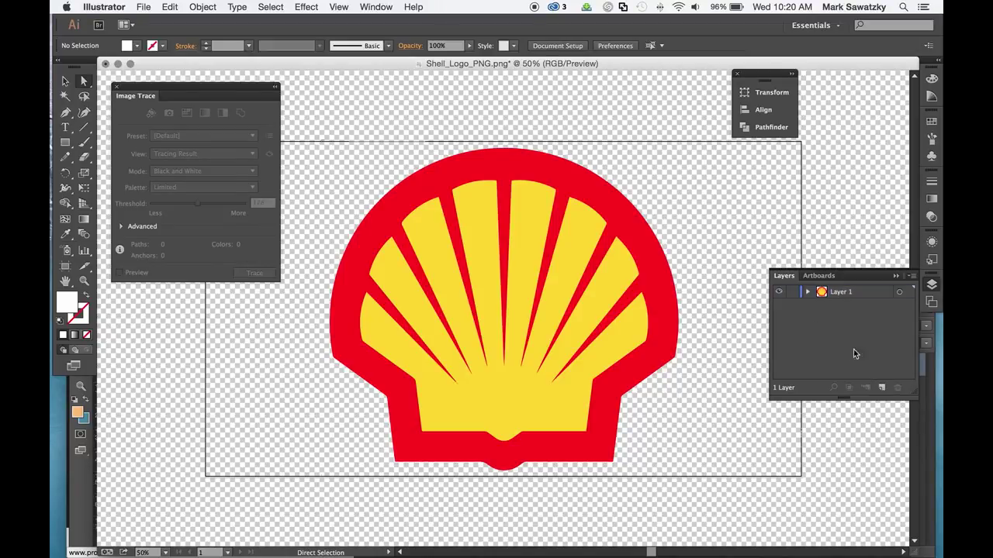
click(881, 388)
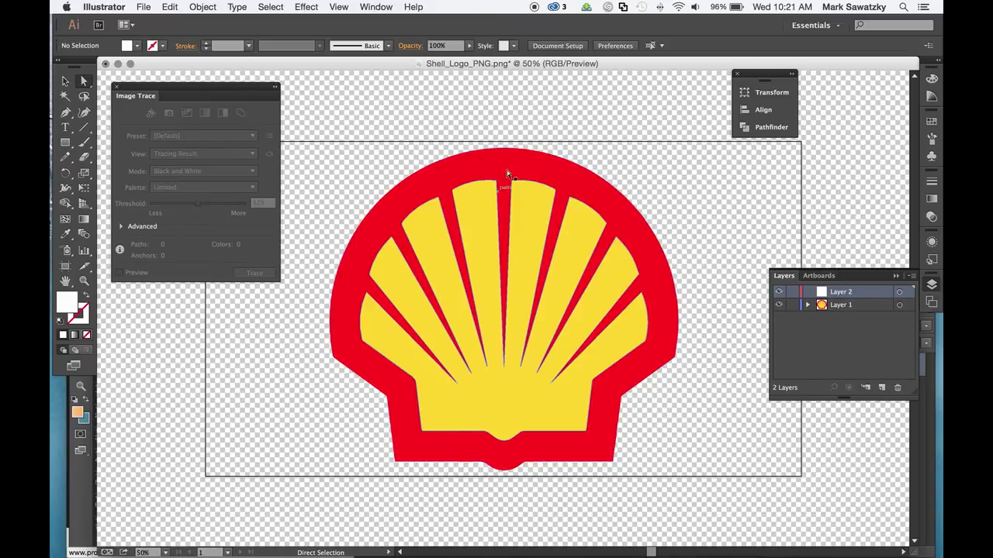
click(476, 210)
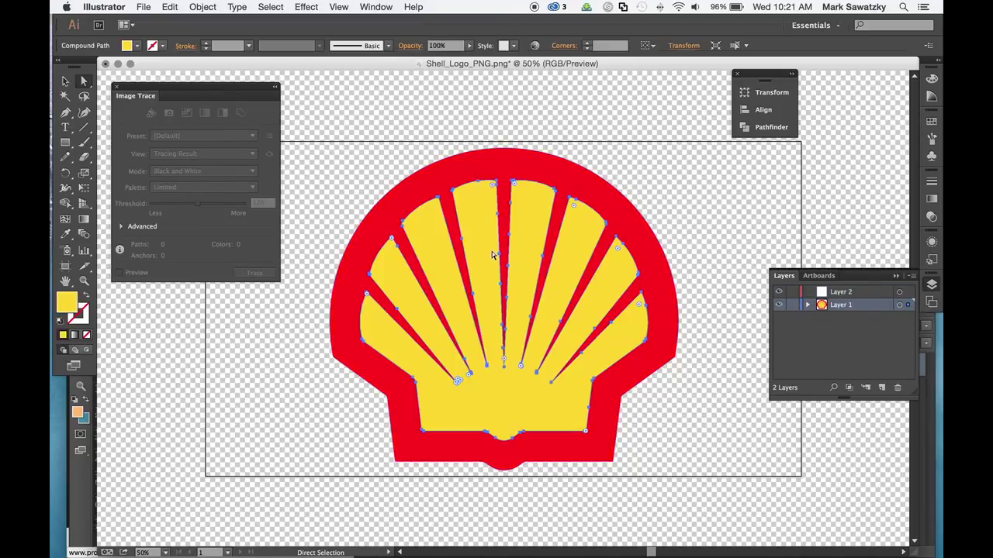
key(v)
key(a)
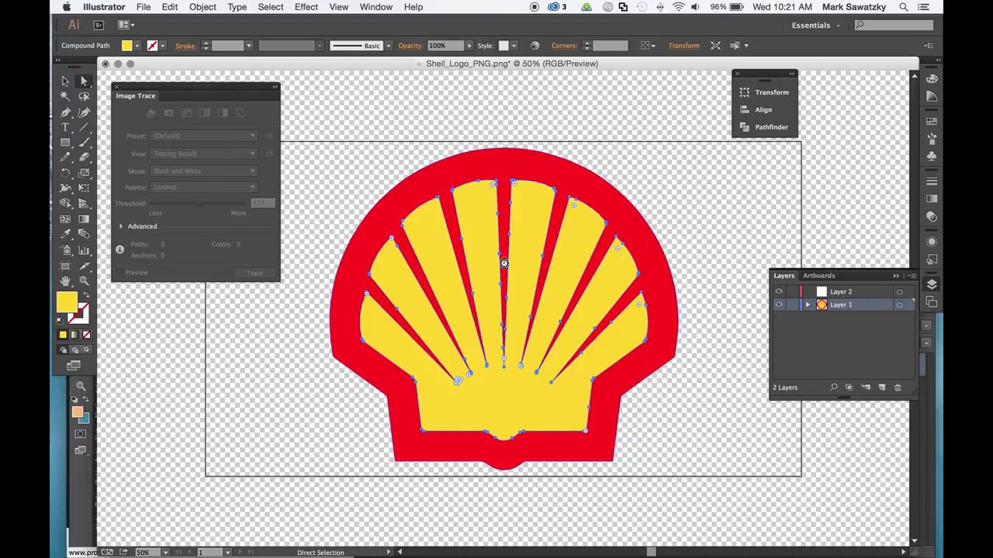
key(Delete)
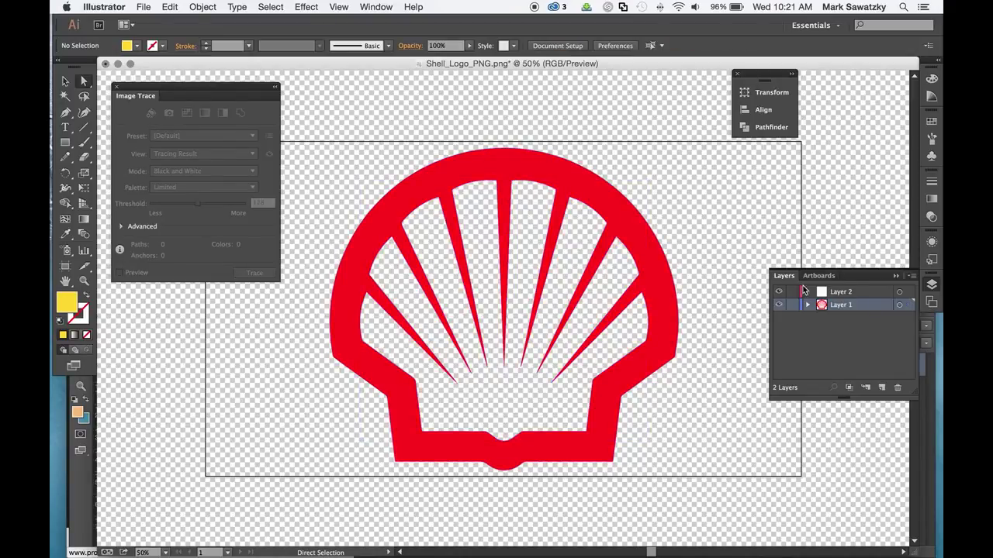
click(847, 293)
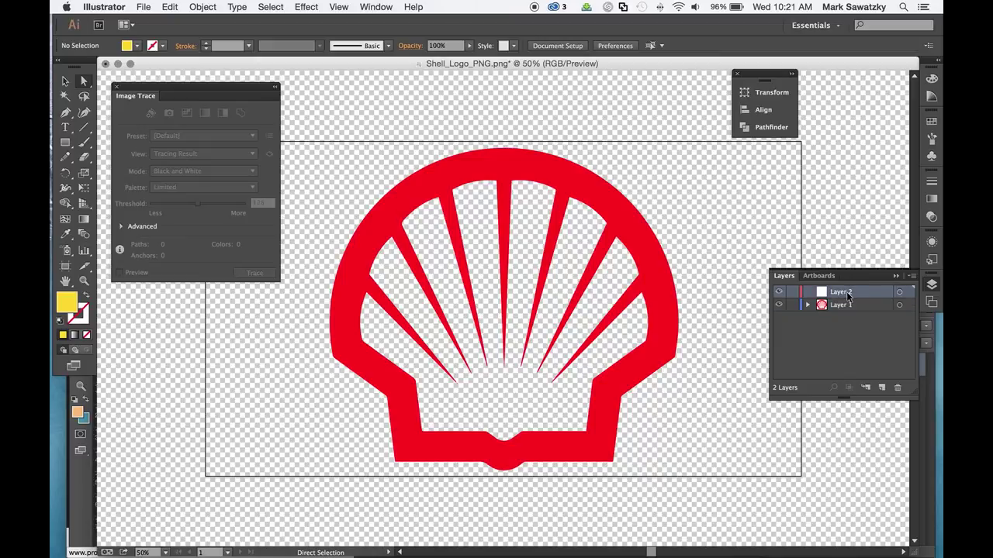
key(super+f)
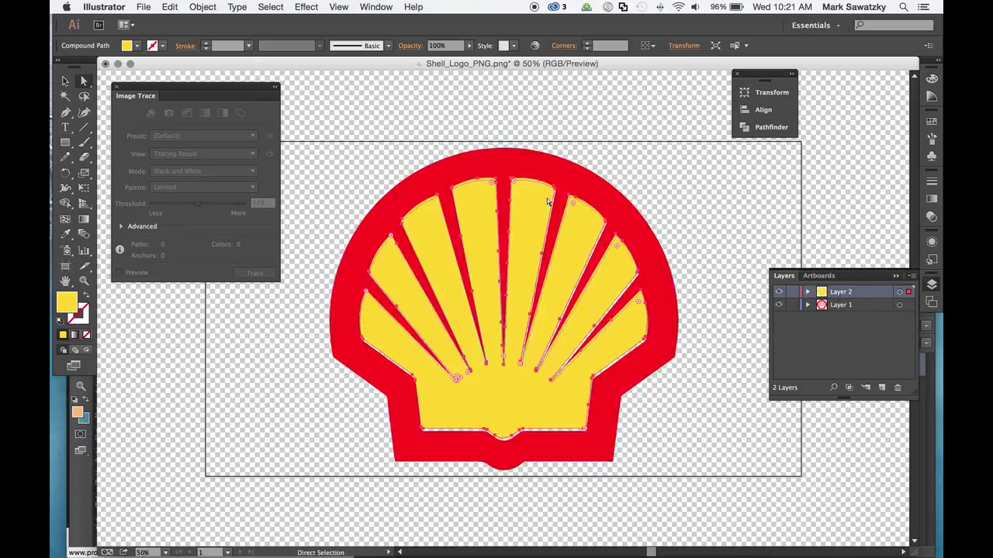
Nudge the pasted yellow shape right and down until it fits exactly inside the red outline, and deselect it.
key(Right)
key(Right)
key(Right)
key(Right)
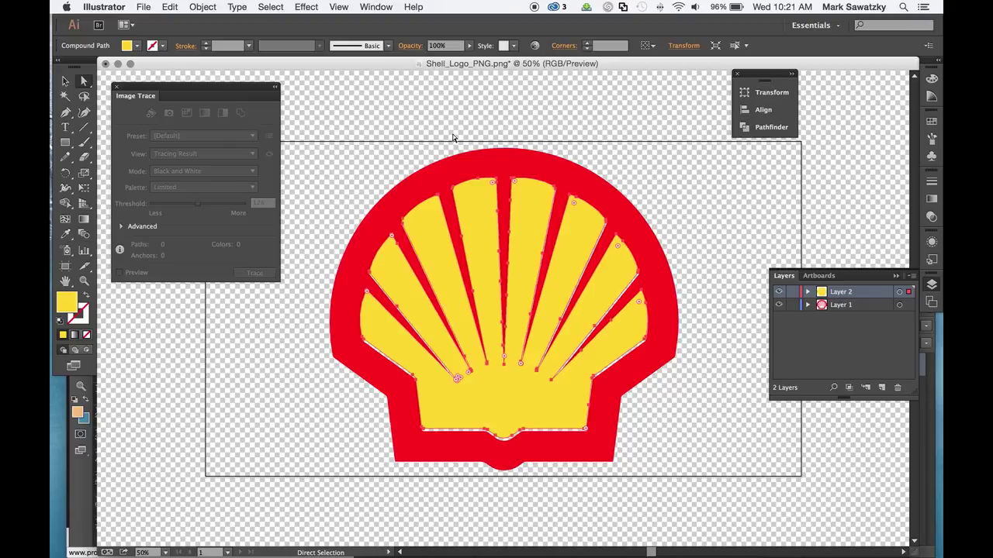
key(Down)
key(Down)
key(Down)
key(Down)
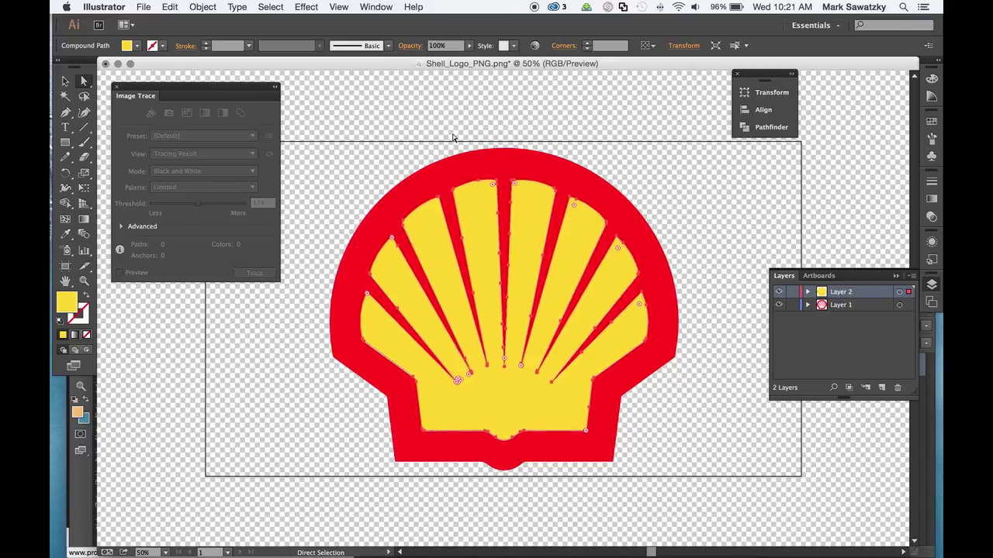
key(Right)
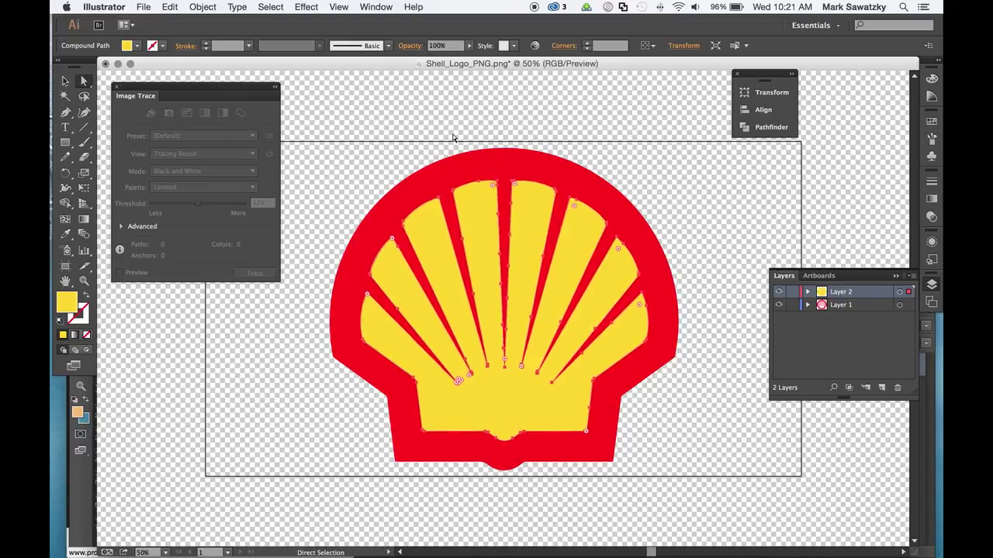
key(Left)
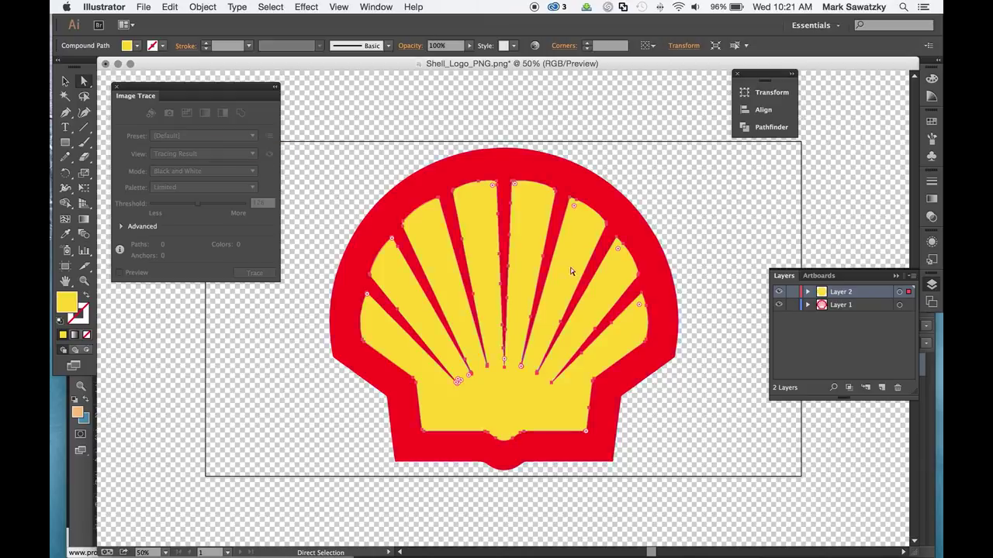
key(v)
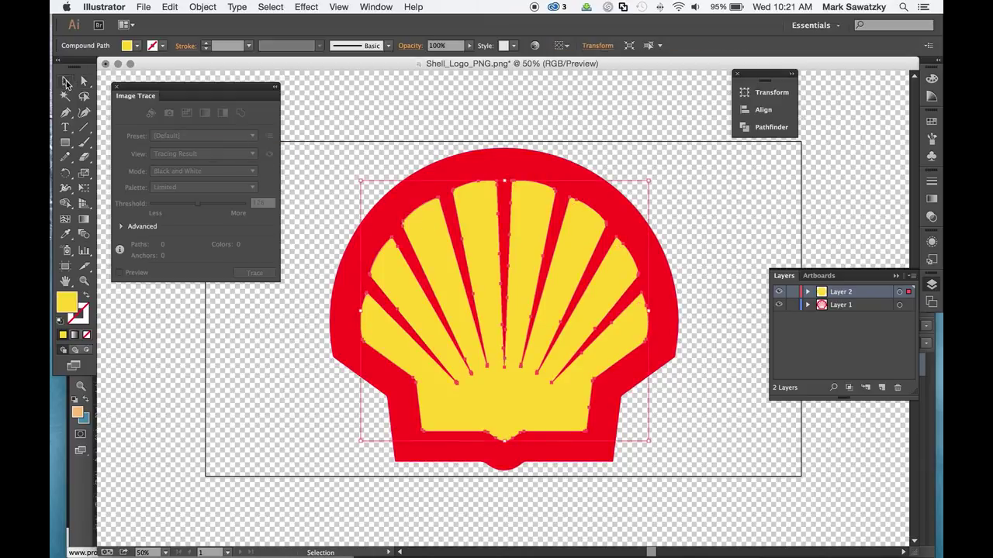
click(350, 154)
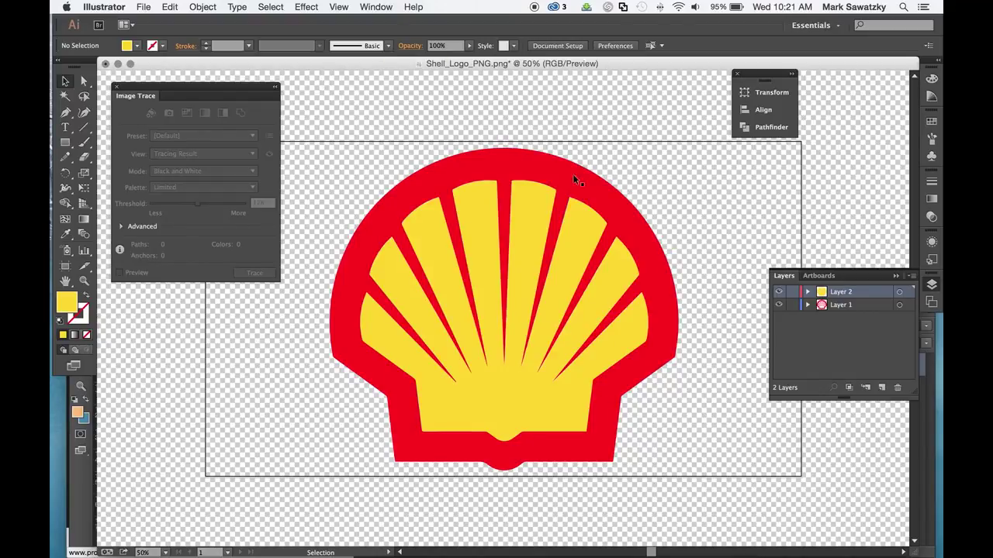
Save the artwork to the Desktop as Shell_Logo.ai in Adobe Illustrator format, Illustrator CC version, PDF-compatible and compressed.
click(141, 7)
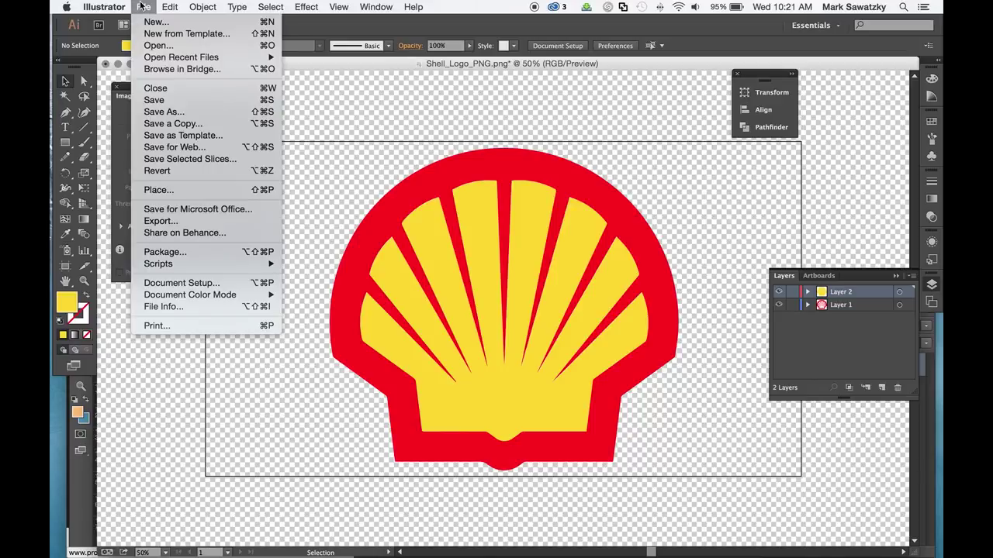
click(159, 101)
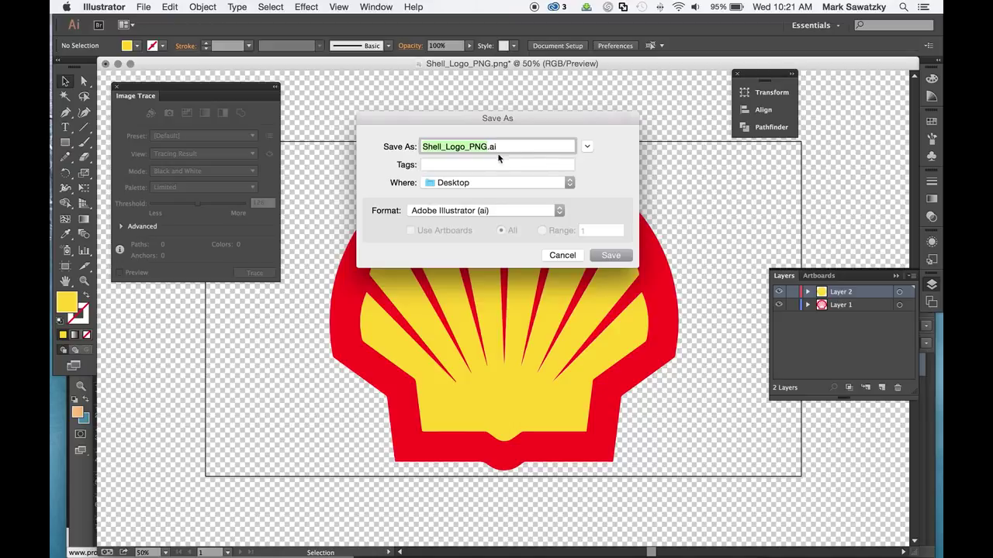
key(Right)
key(BackSpace)
key(BackSpace)
key(BackSpace)
key(BackSpace)
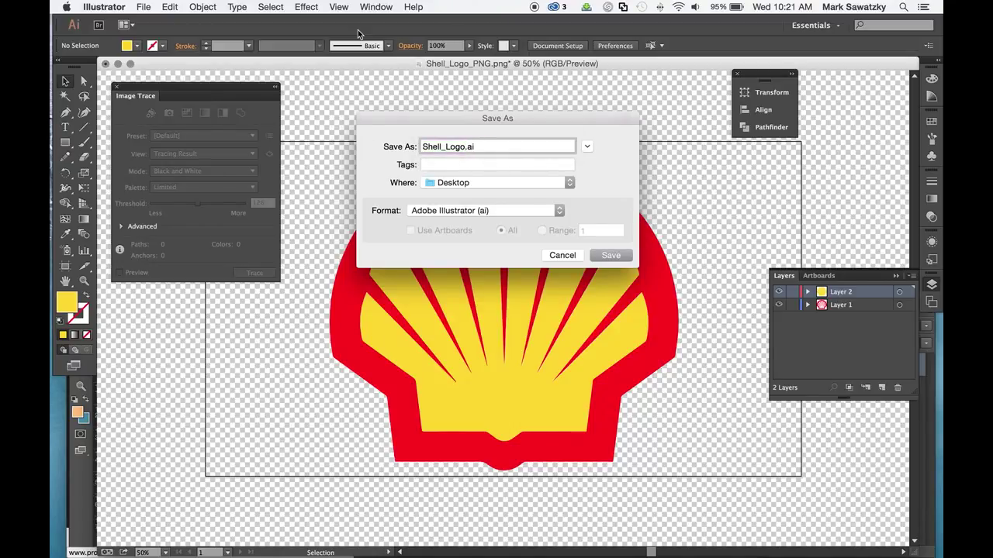
click(611, 257)
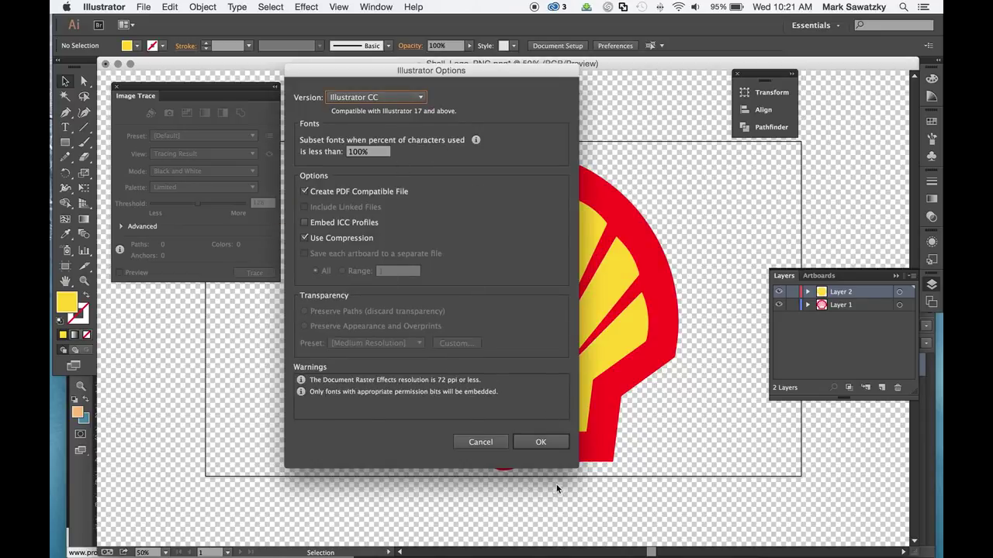
click(540, 441)
mouse_move(52, 58)
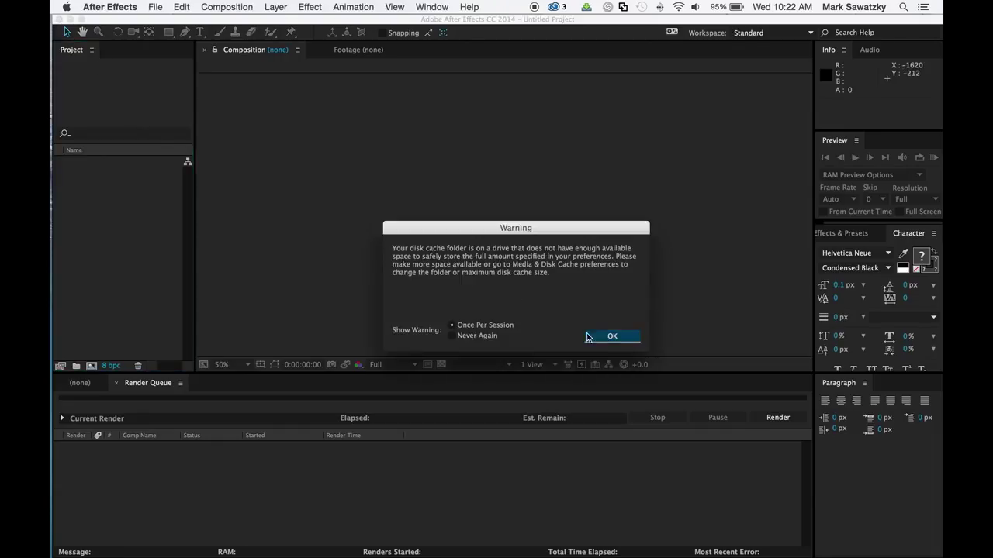
Dismiss the After Effects startup warnings and create a new HDTV 1080 29.97 composition named Shell_Logo.
click(612, 338)
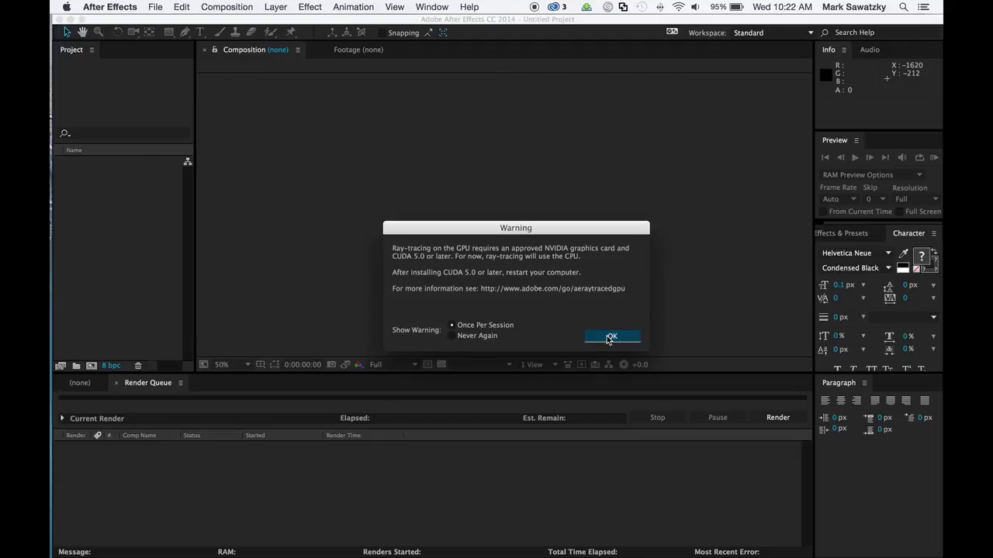
click(610, 338)
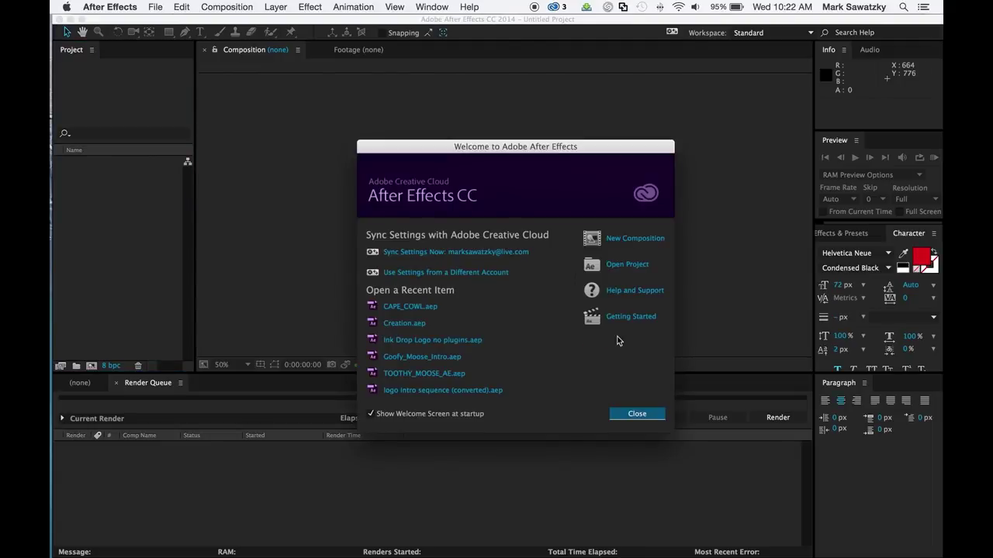
click(633, 241)
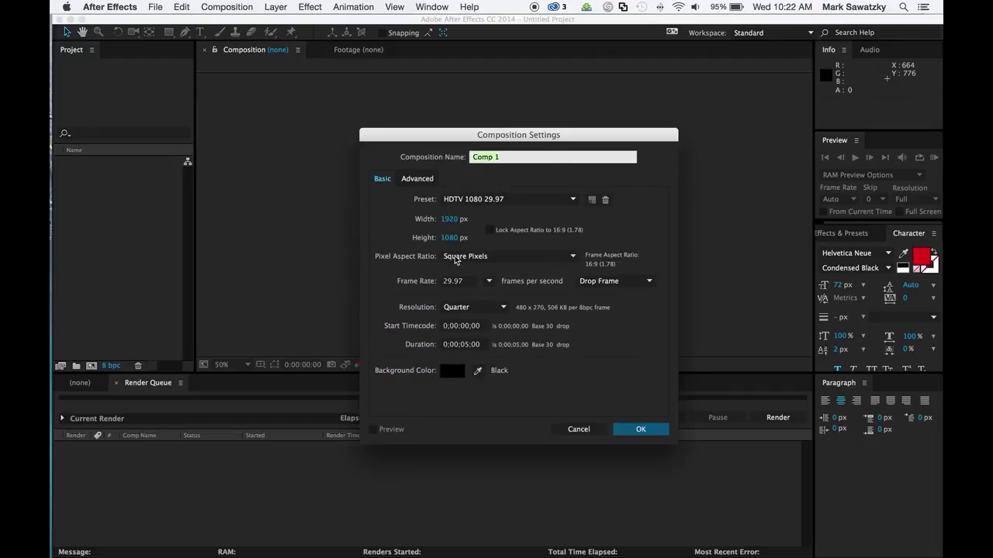
text(Shell_Logo)
click(656, 426)
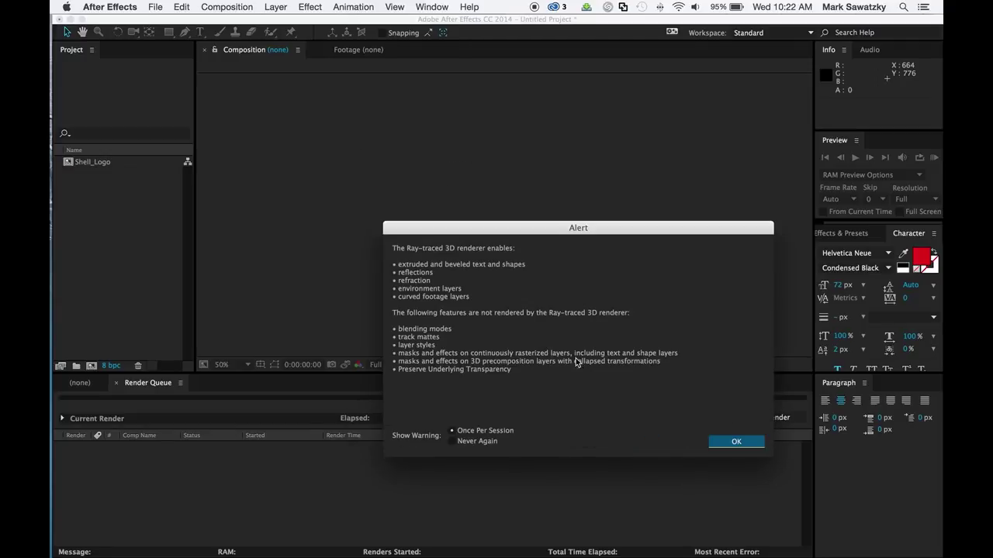
click(736, 441)
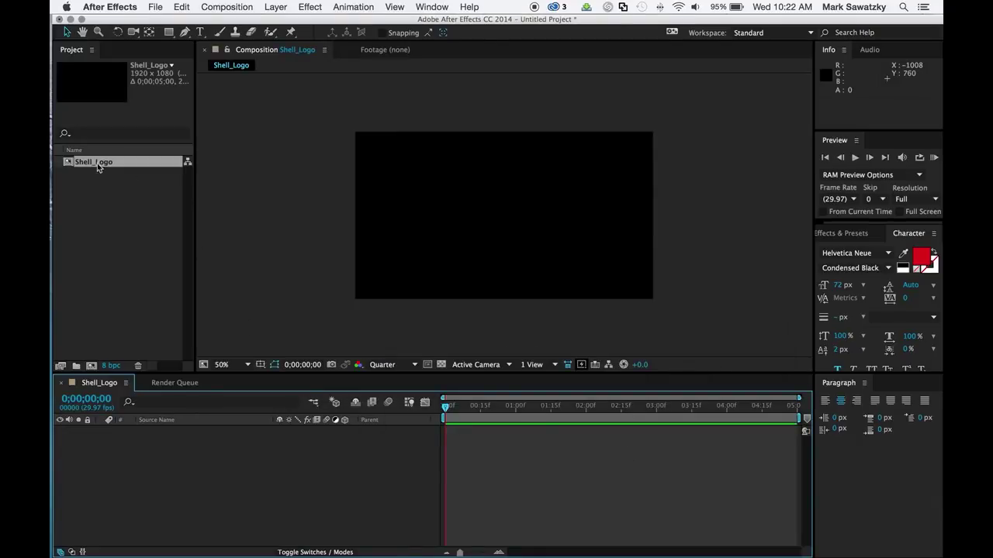
Import Shell_Logo.ai from the Desktop as a Composition with footage dimensions set to Layer Size.
click(88, 200)
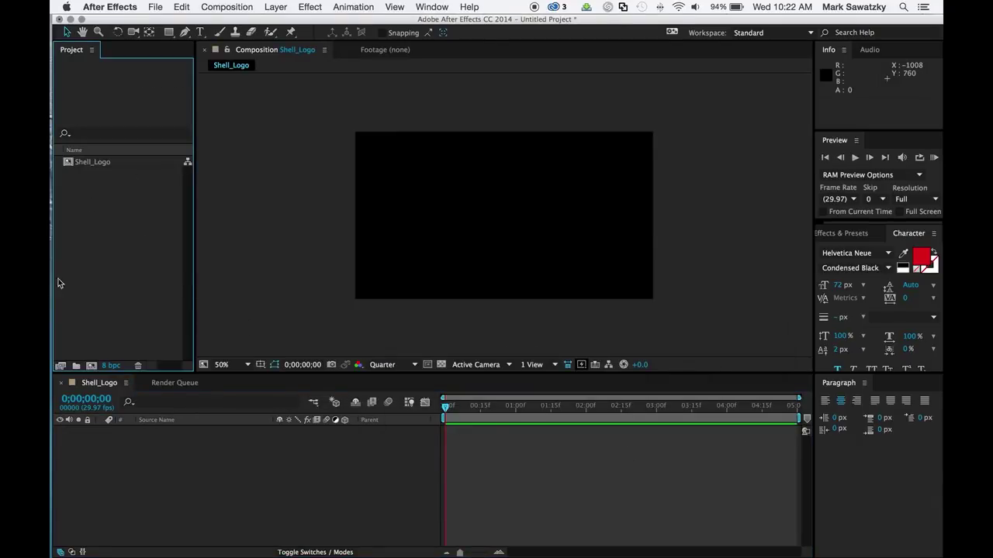
double_click(92, 194)
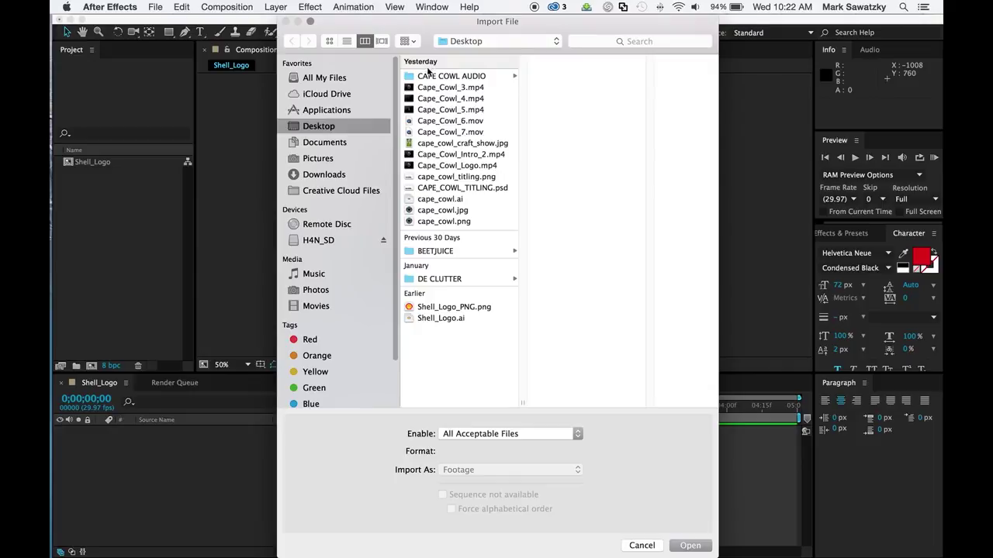
click(440, 319)
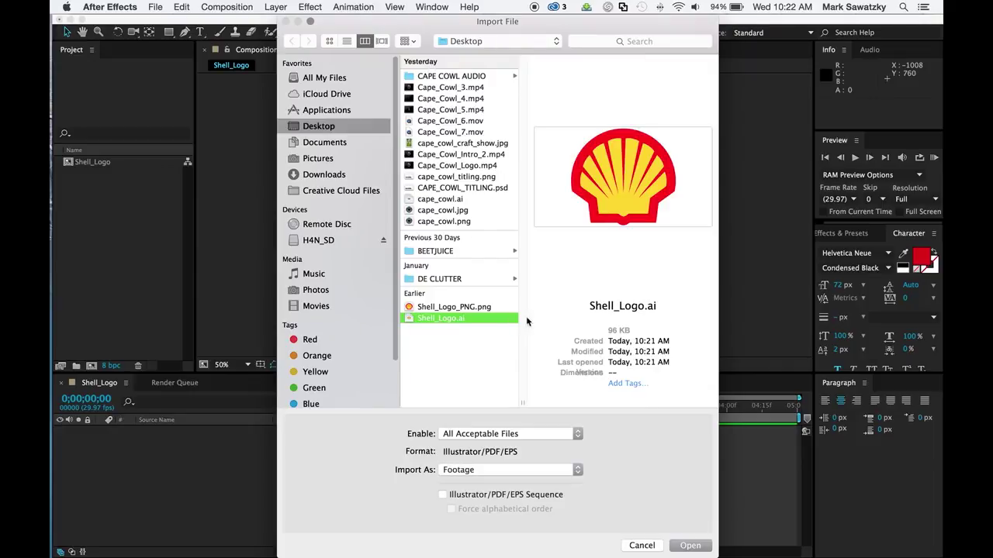
click(690, 546)
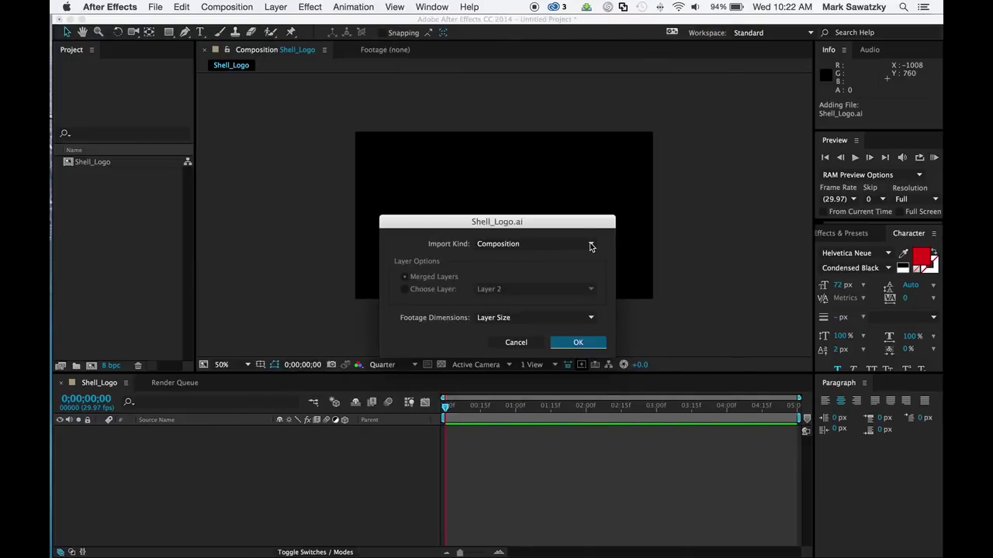
click(591, 245)
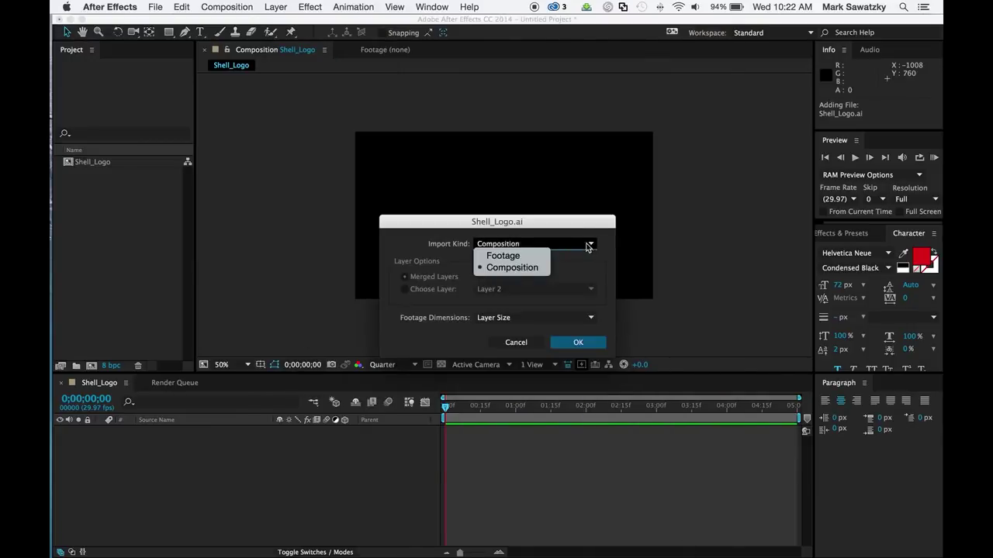
click(518, 268)
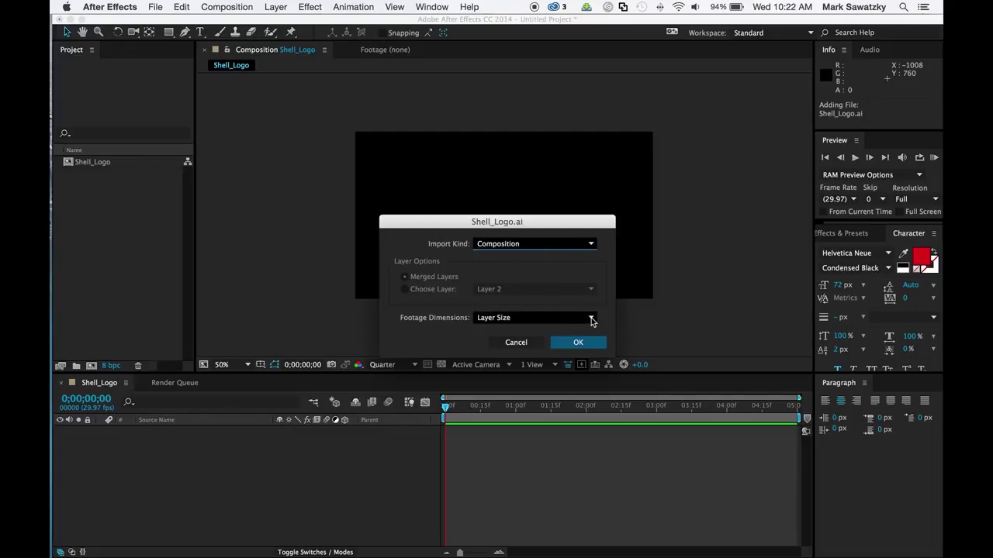
click(591, 318)
click(592, 321)
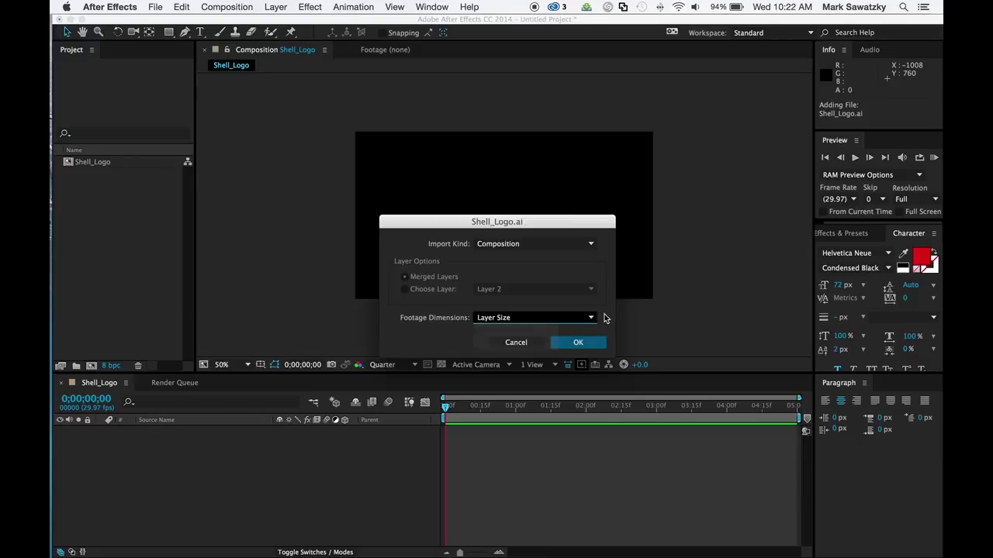
click(578, 342)
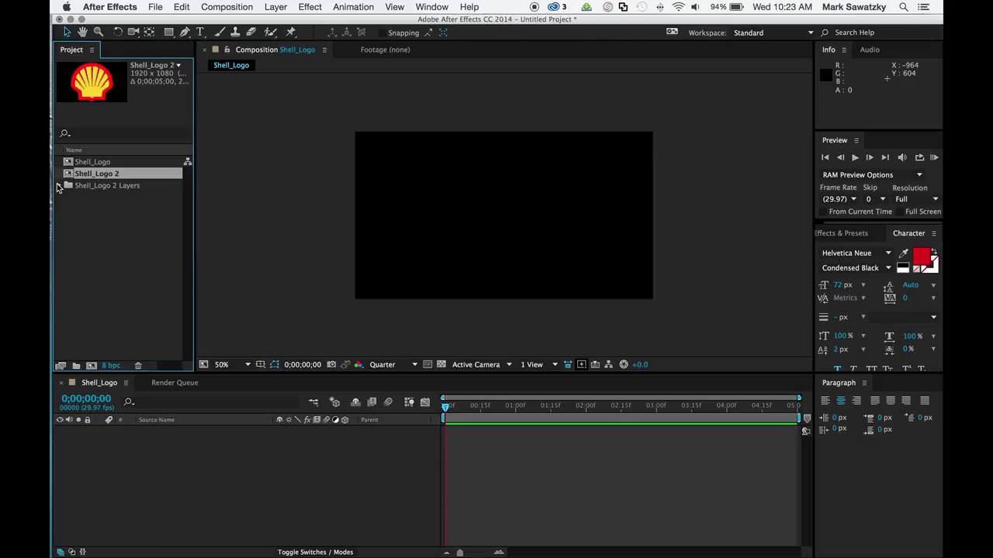
Add both layers from the Shell_Logo 2 Layers folder to the Shell_Logo composition's timeline and deselect them.
click(59, 185)
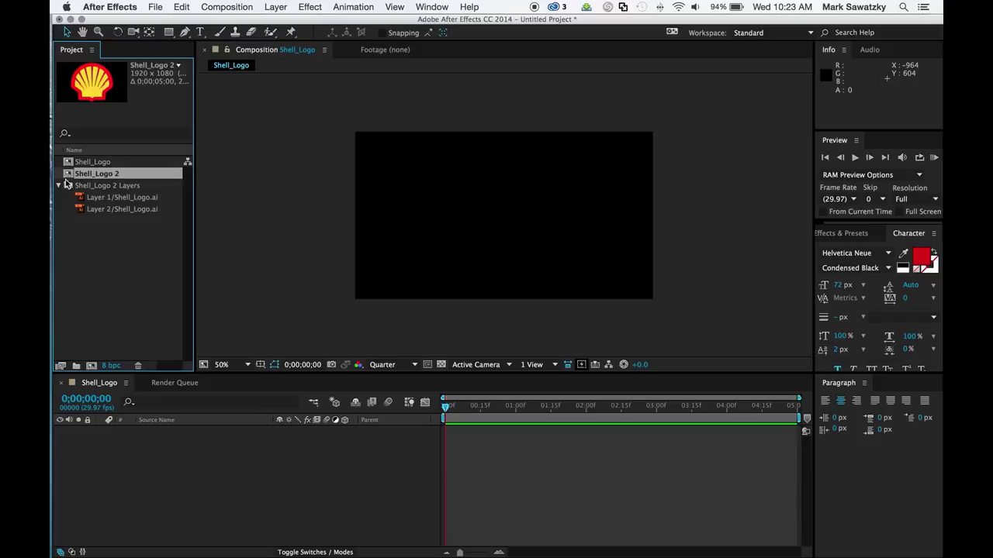
drag(141, 234, 121, 447)
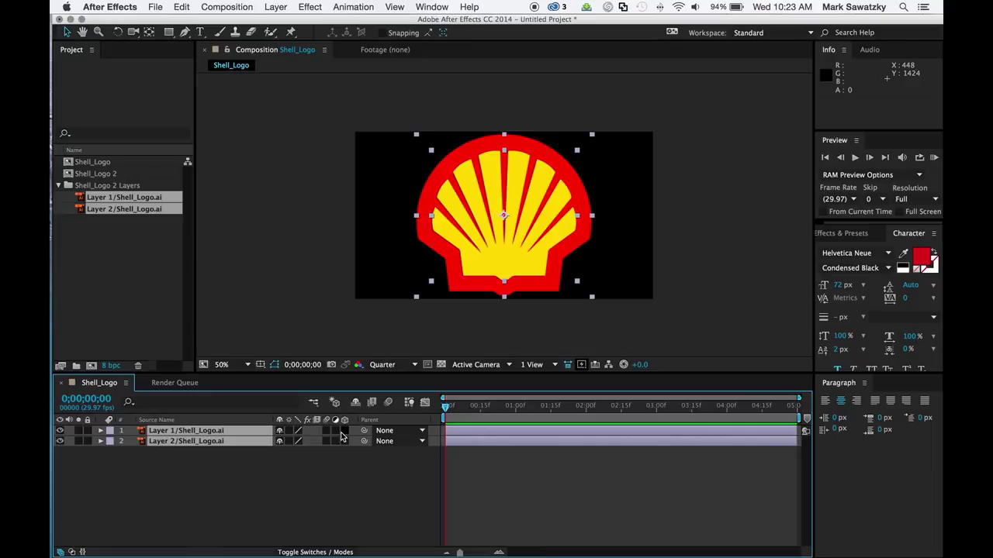
click(316, 475)
Make both Shell_Logo.ai layers in the timeline 3D layers.
click(346, 431)
click(346, 442)
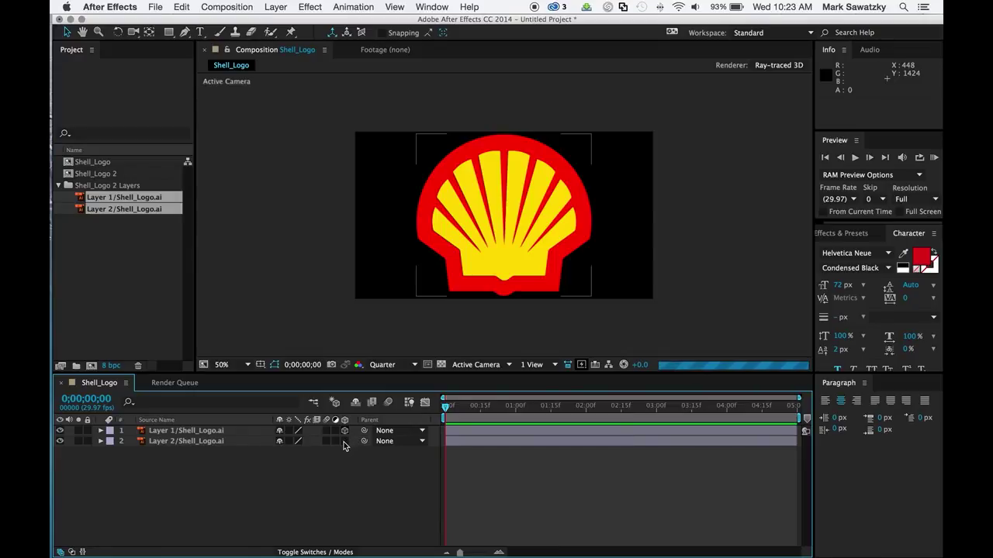
click(345, 441)
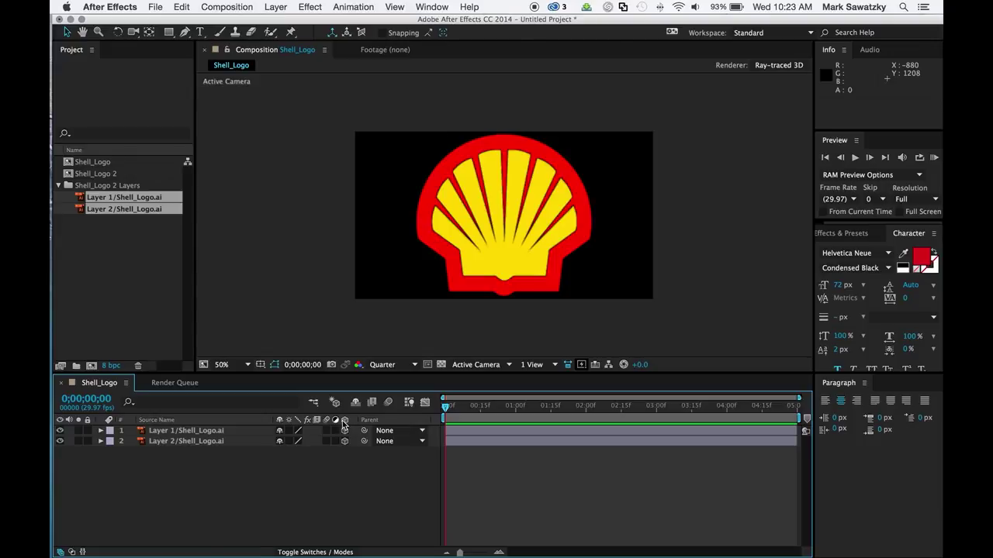
Check the renderer choices in the Shell_Logo composition's advanced settings, keep Ray-traced 3D, and close the settings without changes.
click(184, 432)
click(180, 443)
click(211, 433)
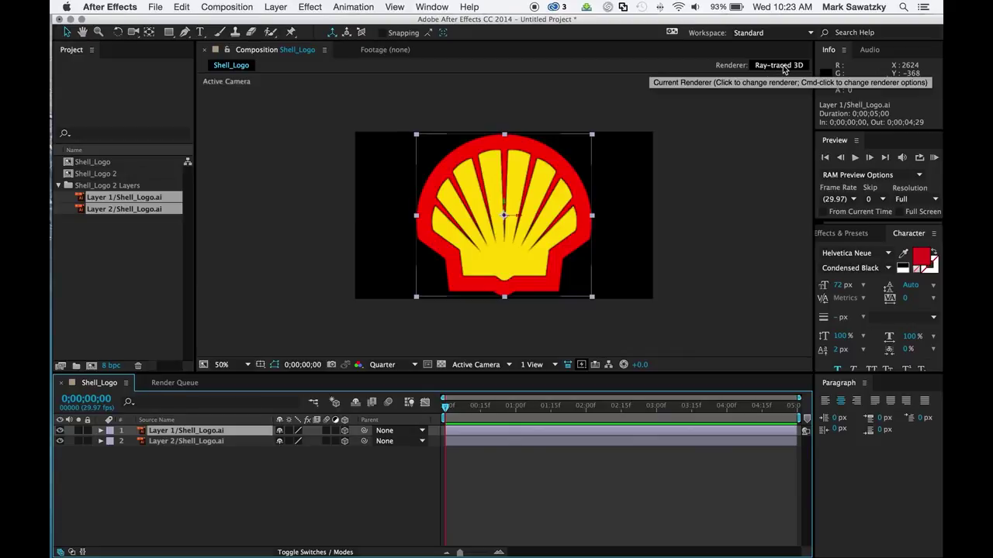
click(782, 66)
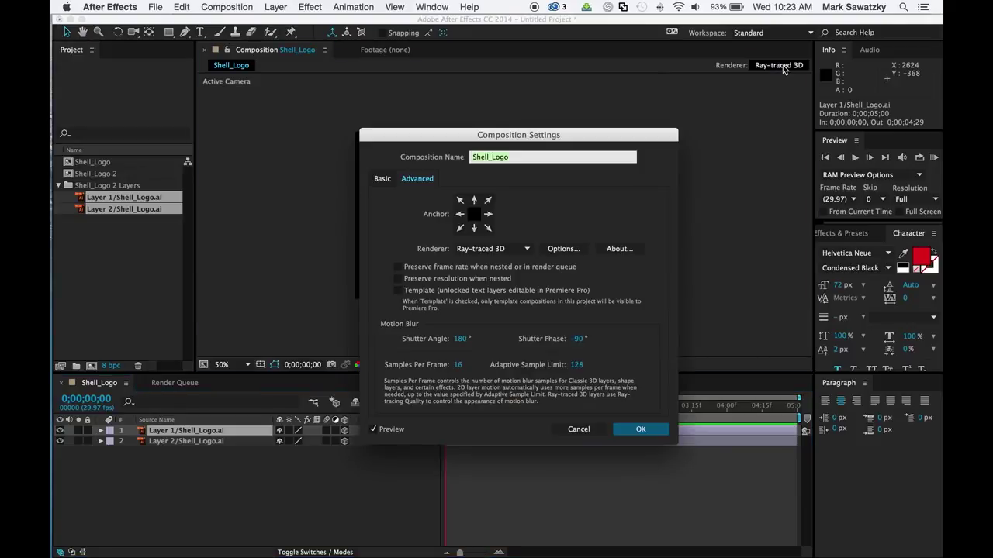
click(526, 249)
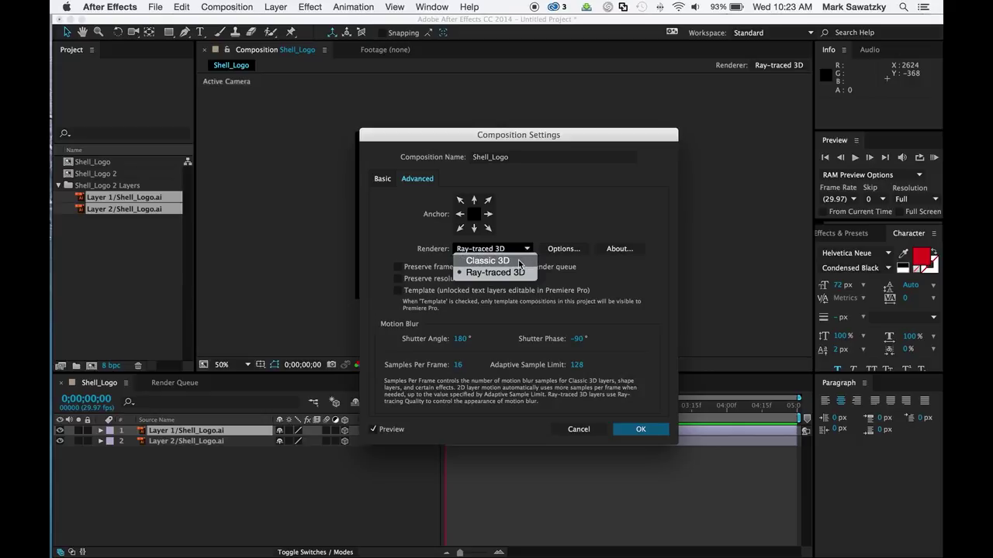
click(514, 273)
click(572, 432)
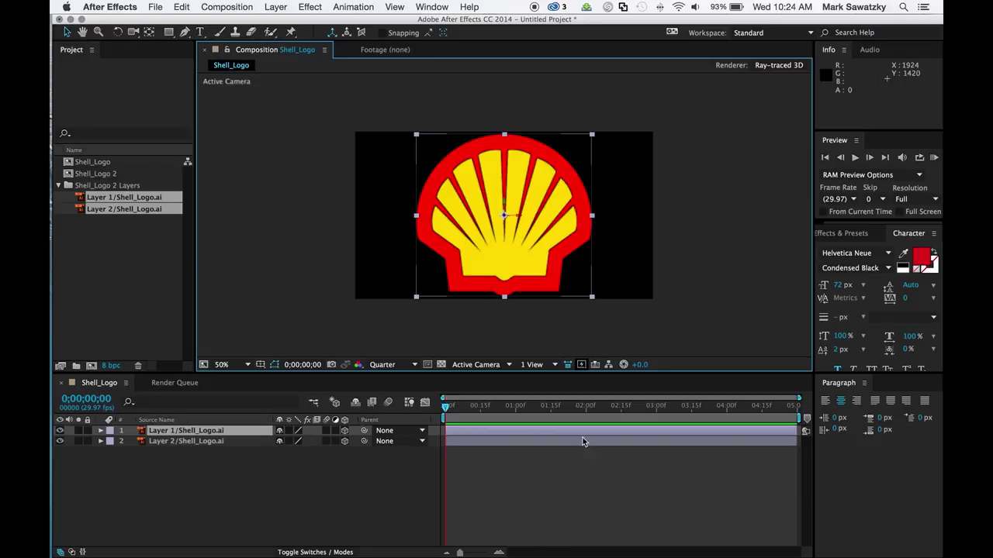
Create shapes from the Layer 1/Shell_Logo.ai vector layer.
right_click(195, 434)
mouse_move(293, 160)
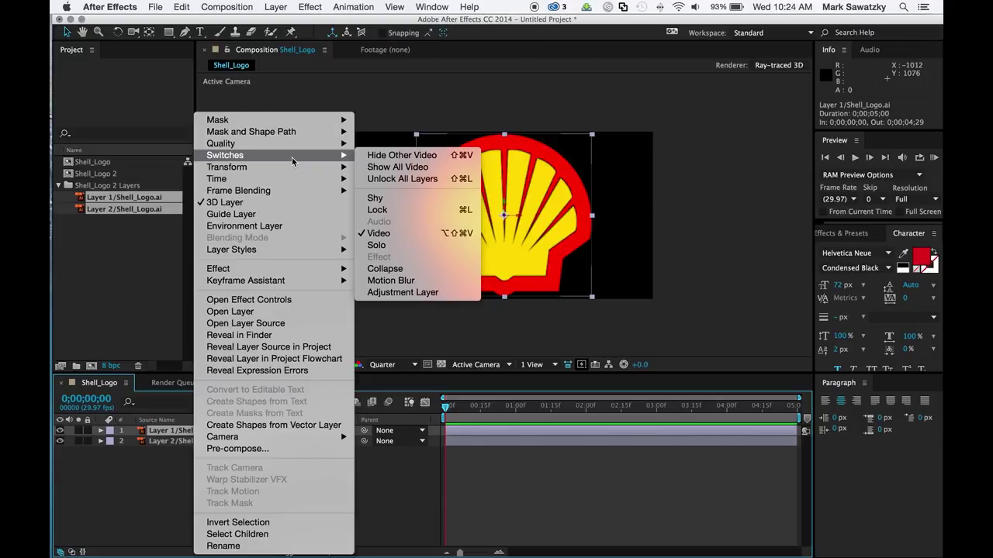
click(157, 525)
right_click(179, 430)
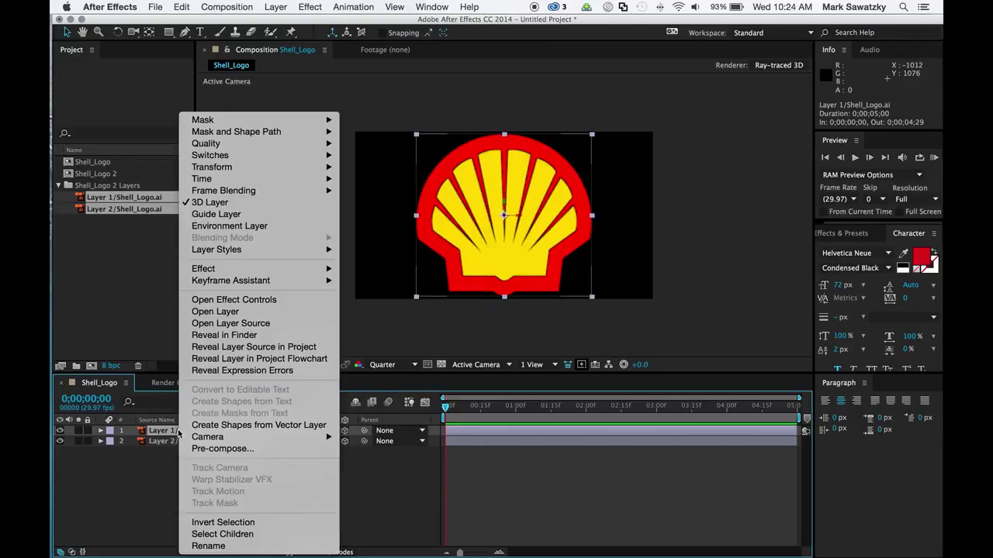
click(246, 426)
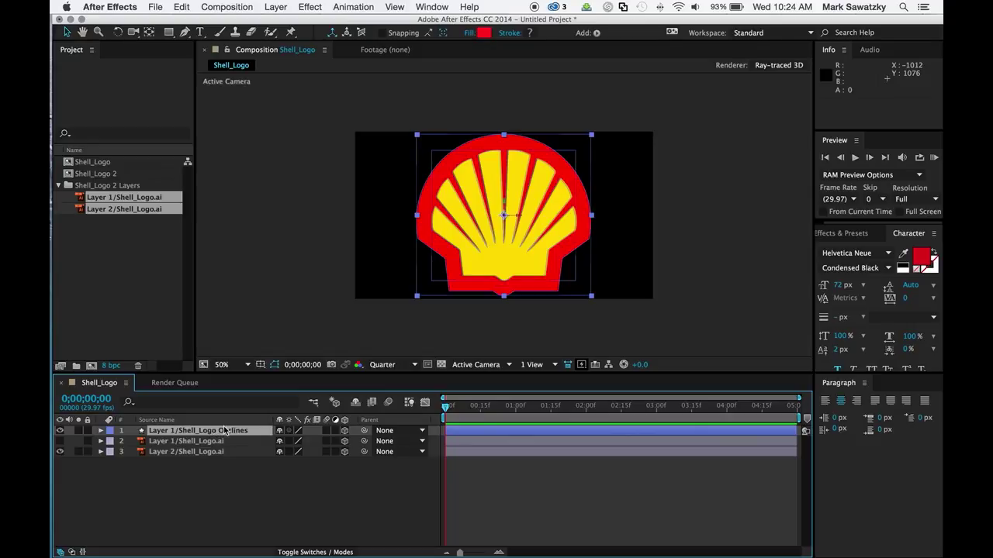
Create shapes from the Layer 2/Shell_Logo.ai vector layer.
click(187, 451)
right_click(184, 453)
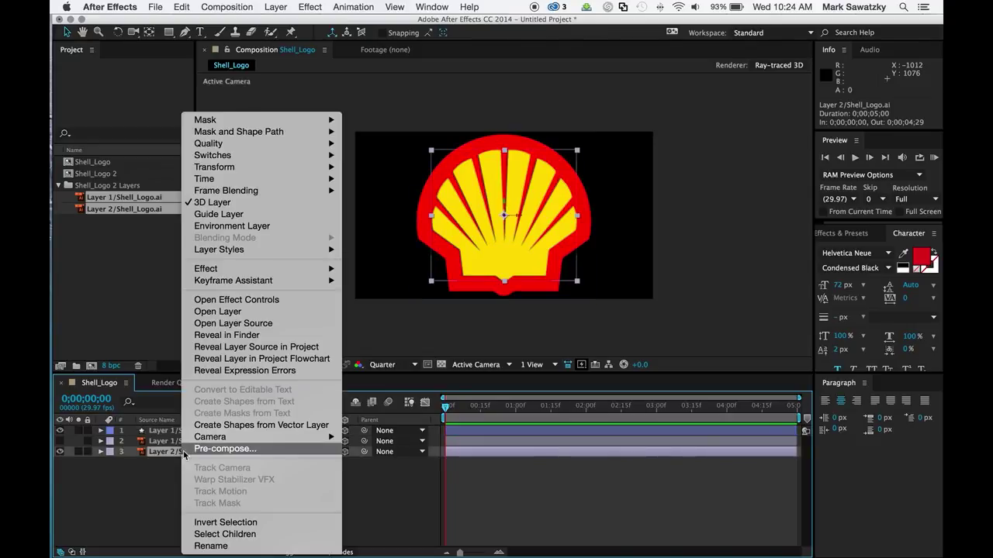
click(248, 427)
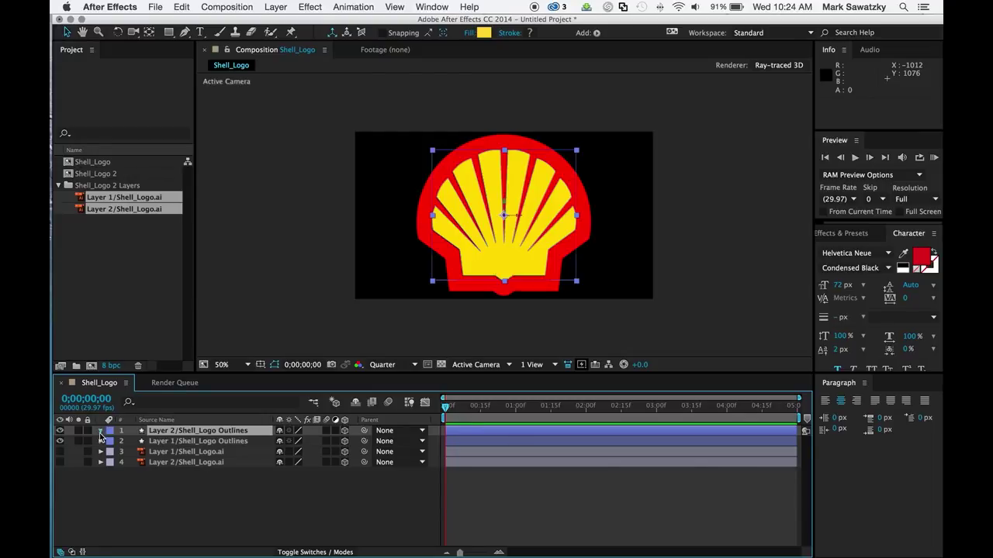
Set the Extrusion Depth of the Layer 2/Shell_Logo Outlines layer to 52 in its geometry options.
click(100, 432)
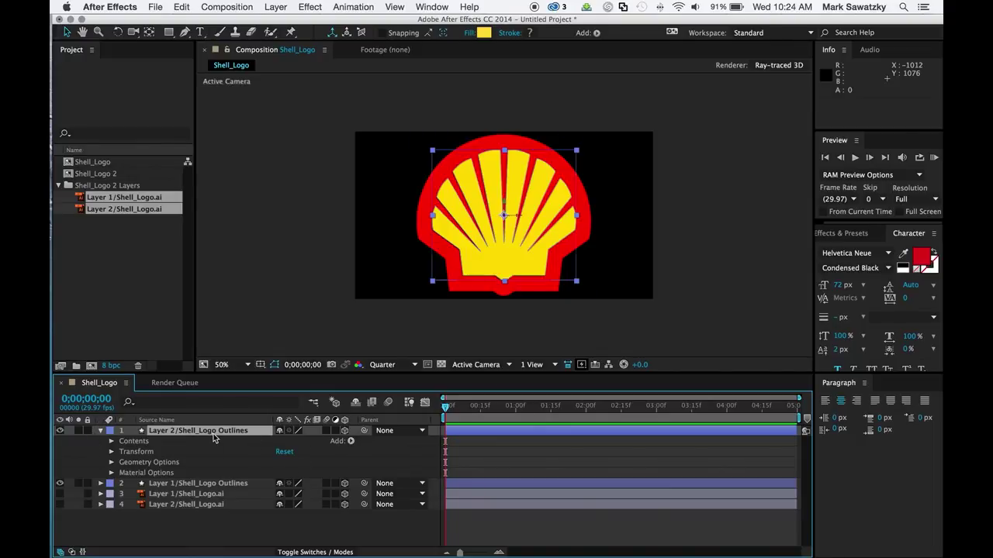
click(111, 462)
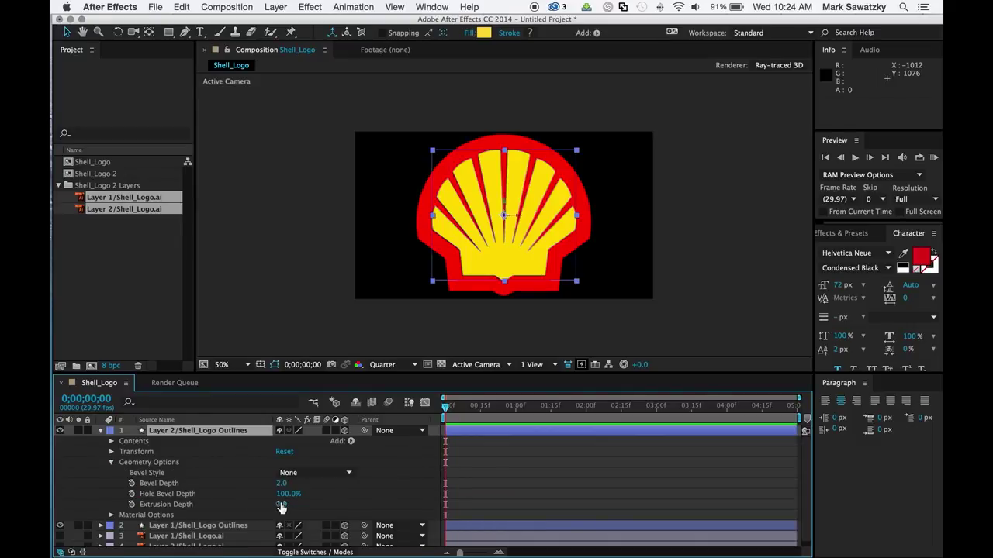
drag(281, 503, 316, 504)
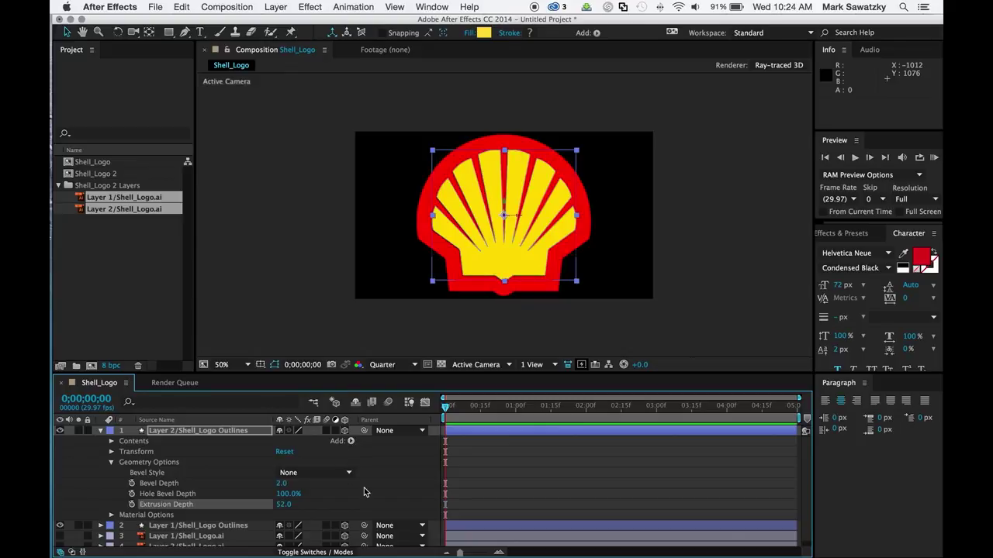
Rotate the yellow outlines layer to a Y Rotation of 78° to inspect its extrusion, and reset the rotation to 0°.
click(111, 452)
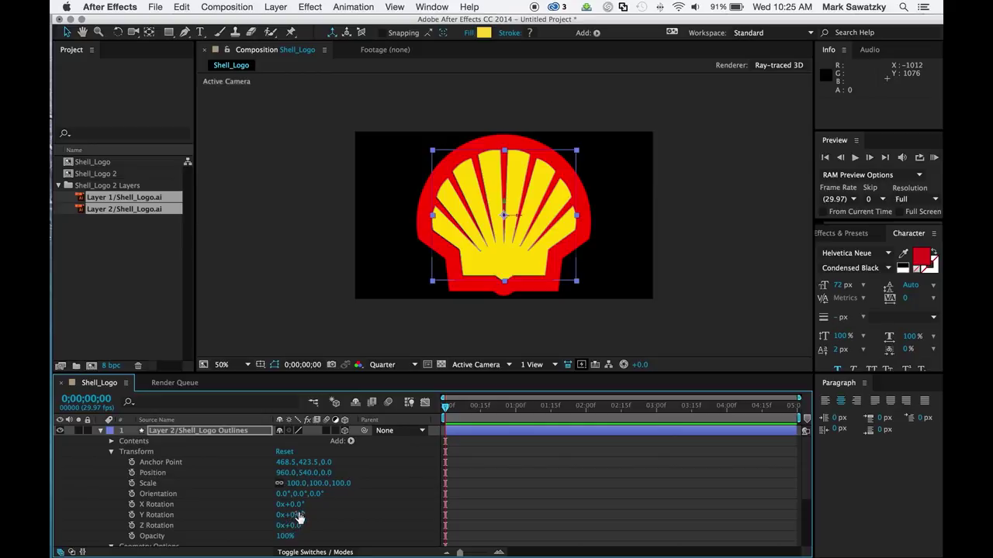
drag(297, 517, 331, 516)
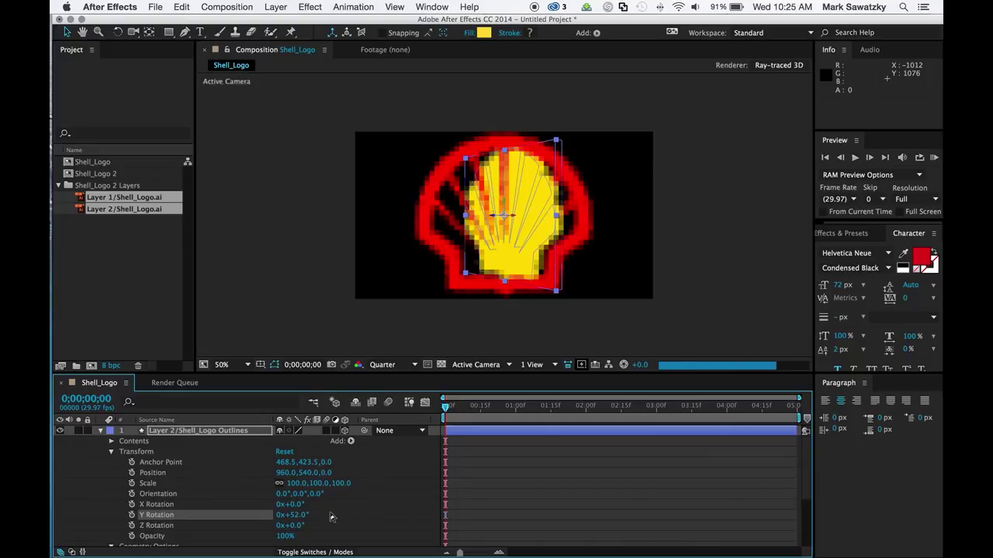
drag(295, 518, 317, 521)
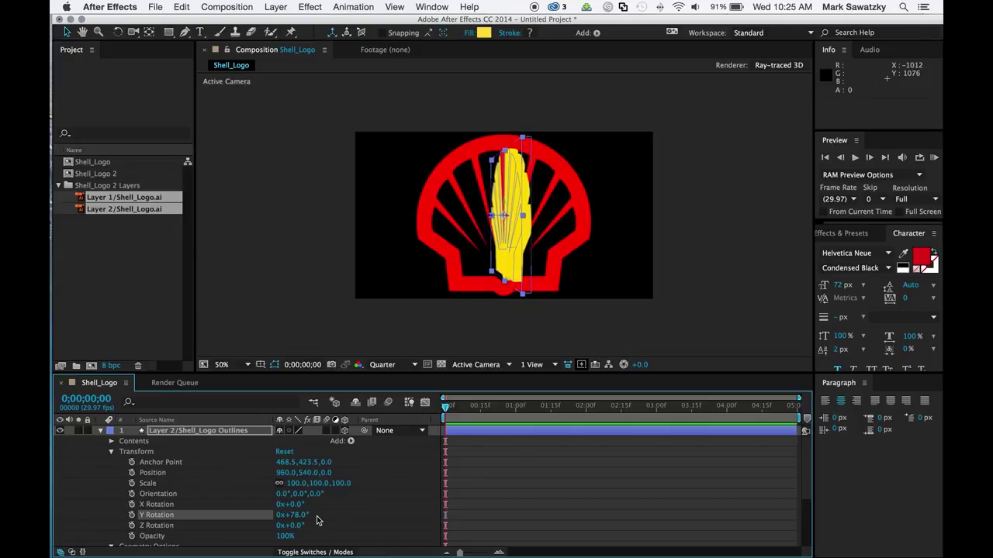
click(293, 515)
key(Return)
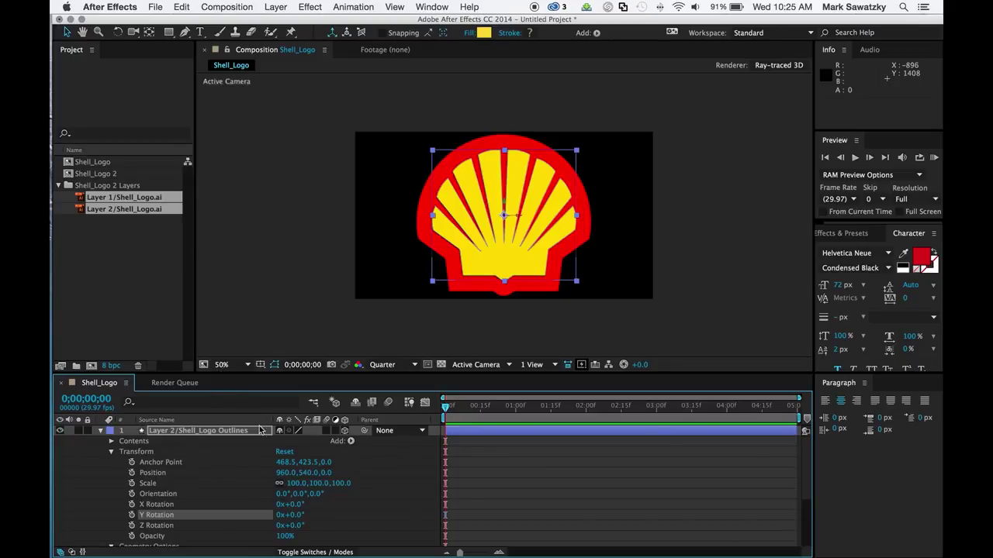
Parent the Layer 2/Shell_Logo Outlines layer to the Layer 1/Shell_Logo Outlines layer.
click(100, 432)
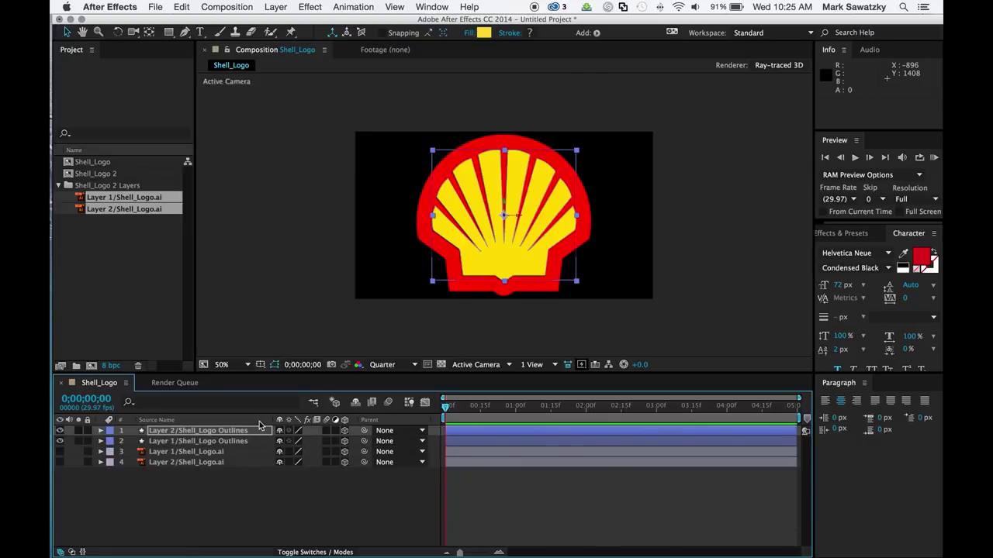
click(423, 432)
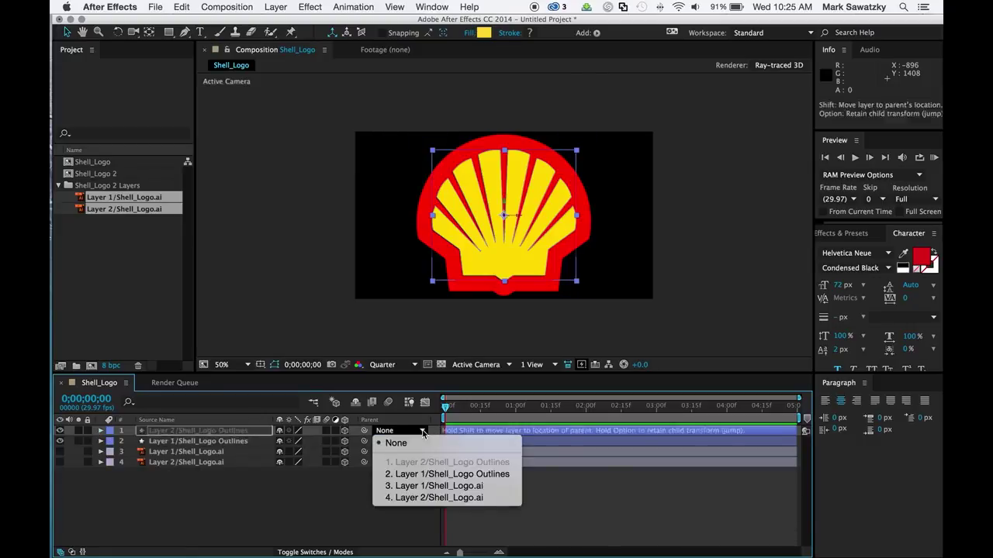
click(434, 473)
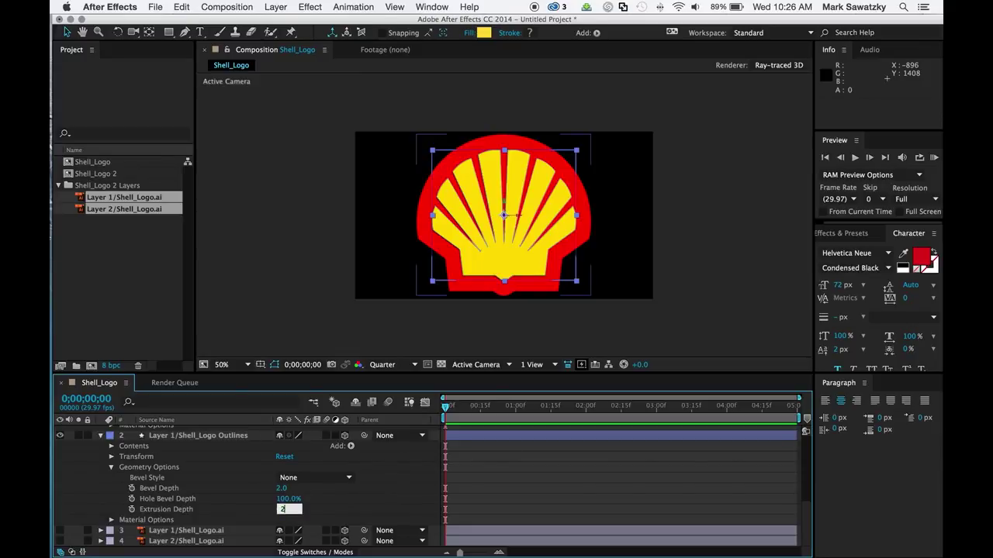
Set the Extrusion Depth of the Layer 1/Shell_Logo Outlines layer to 20 and collapse the properties of both outline layers.
key(Return)
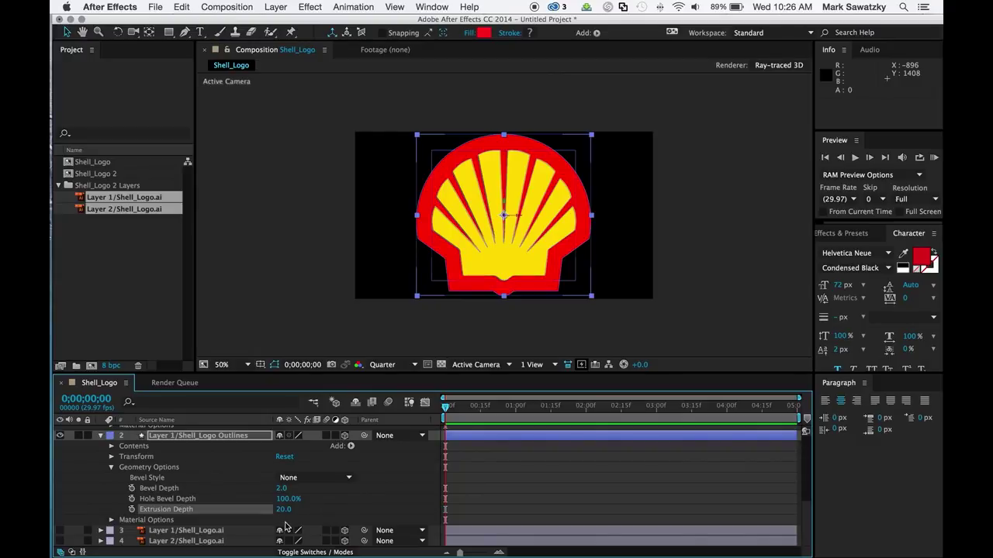
scroll(337, 505, up, 3)
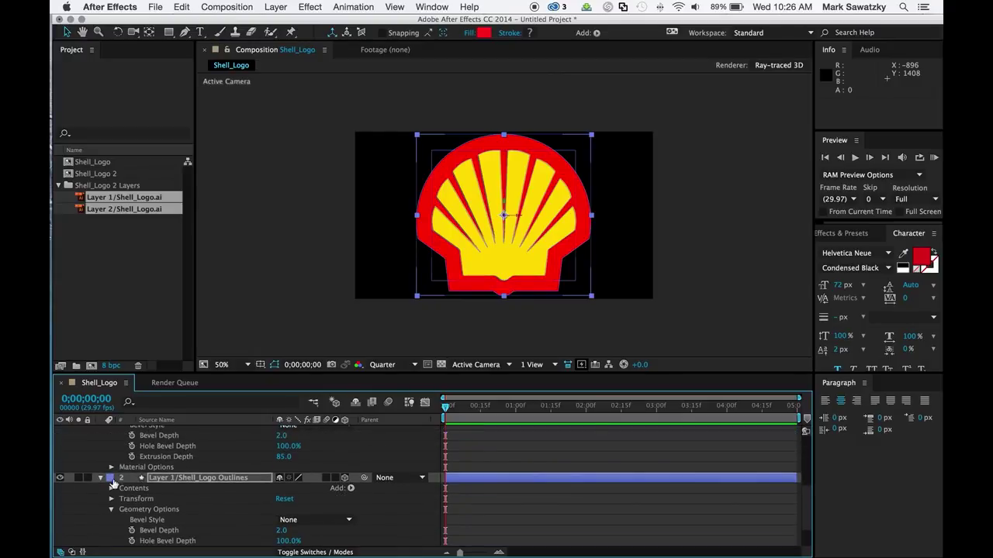
click(100, 477)
scroll(111, 465, up, 5)
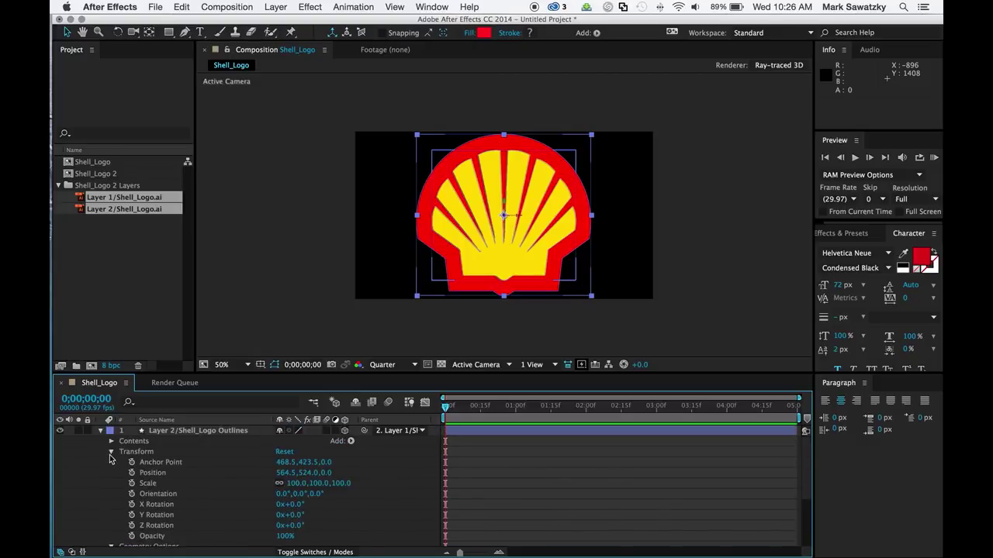
click(100, 432)
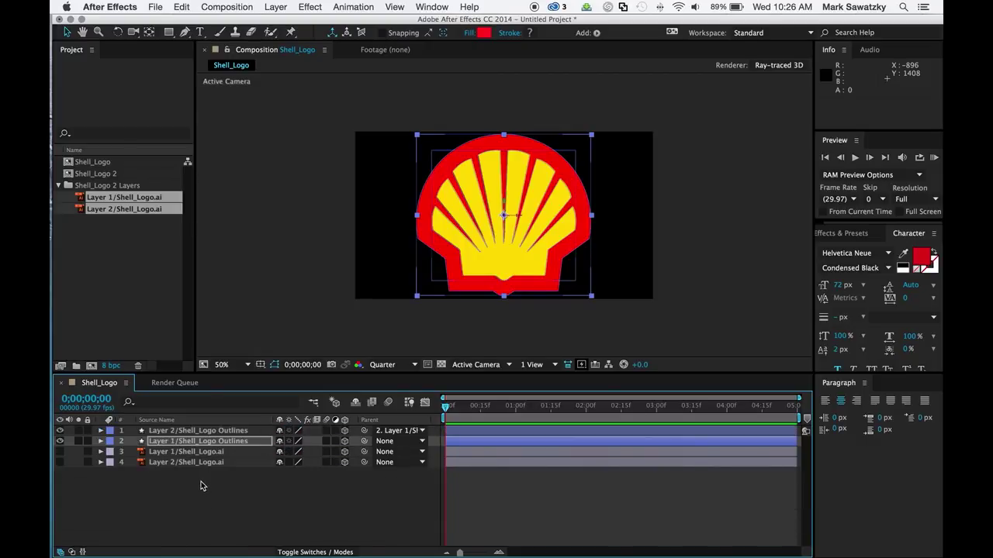
Add a Spot light with the blue colour 166AE2, 100% intensity, a 90° cone angle and 50% cone feather.
click(190, 431)
click(277, 7)
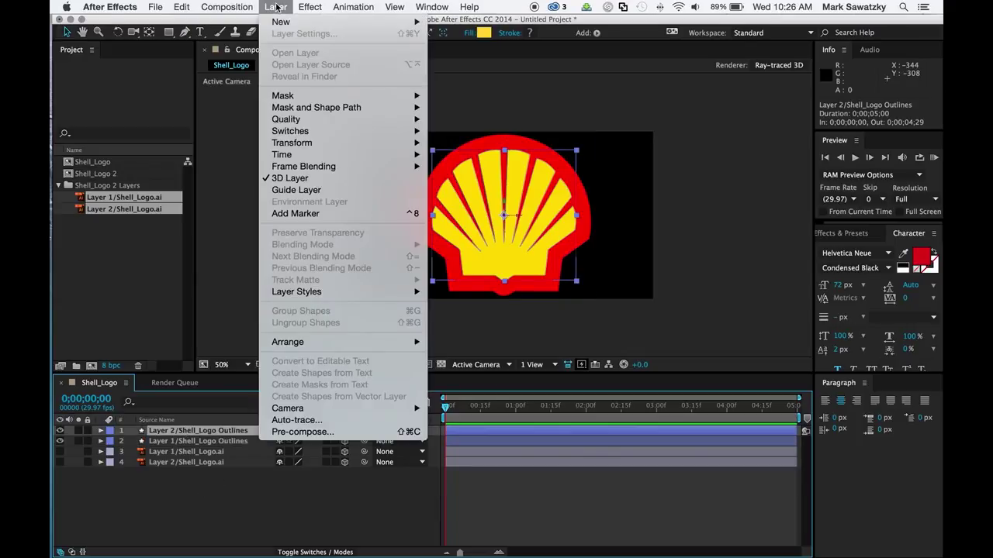
mouse_move(280, 22)
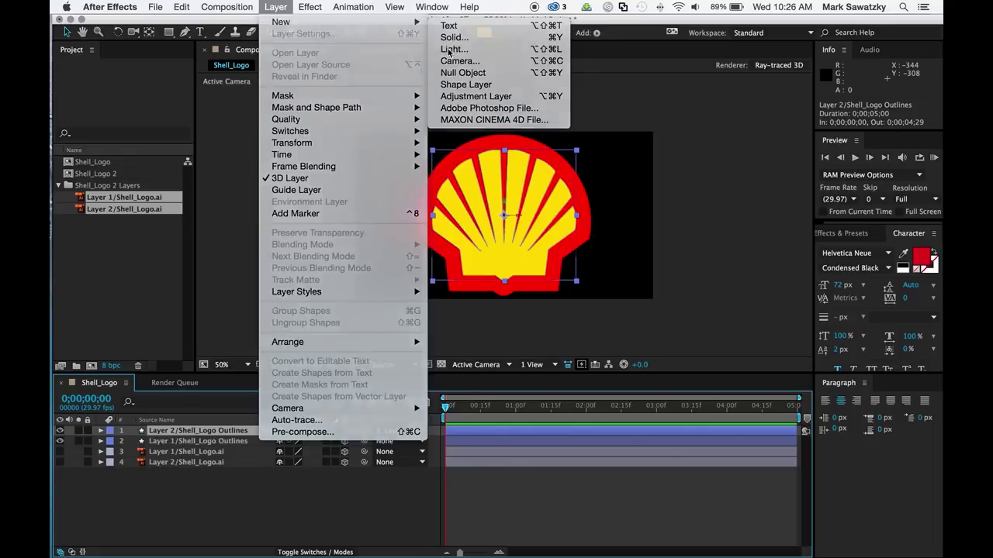
click(450, 49)
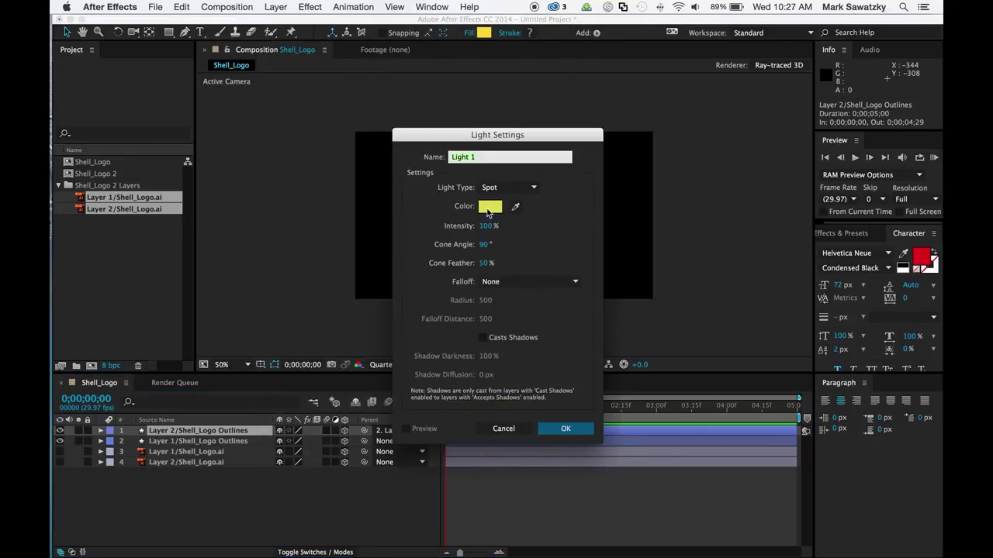
click(489, 208)
drag(532, 349, 531, 281)
mouse_move(479, 217)
mouse_down()
mouse_move(501, 246)
mouse_move(492, 231)
mouse_up()
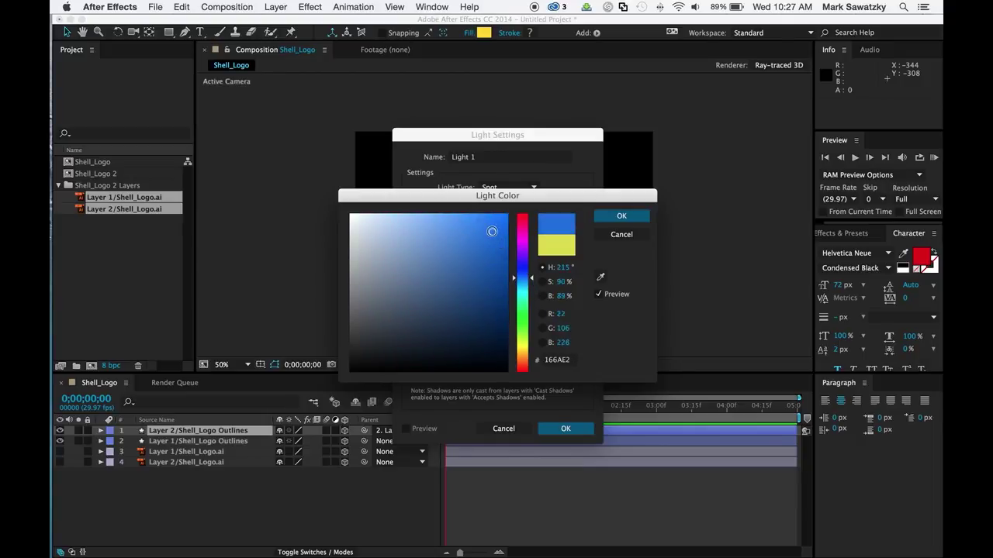
click(622, 215)
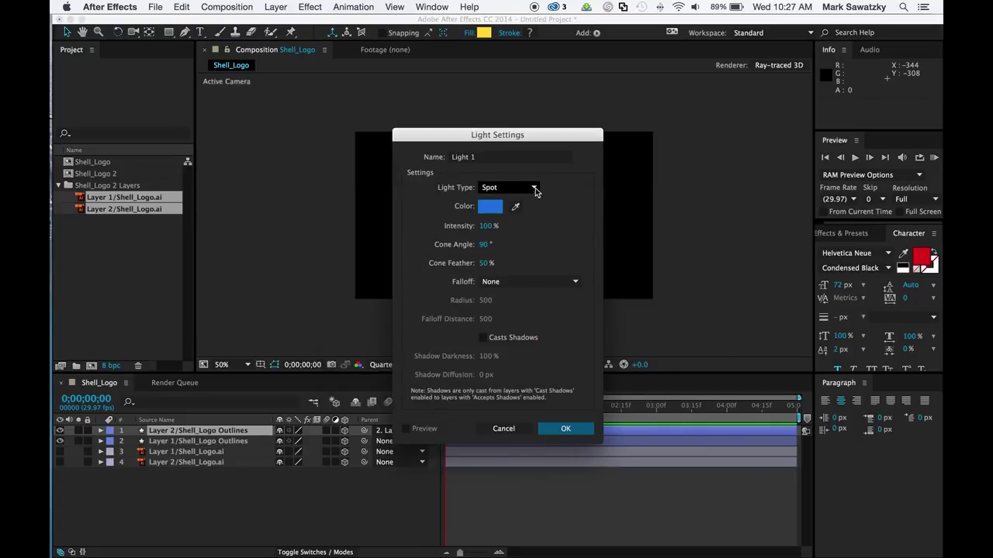
click(576, 435)
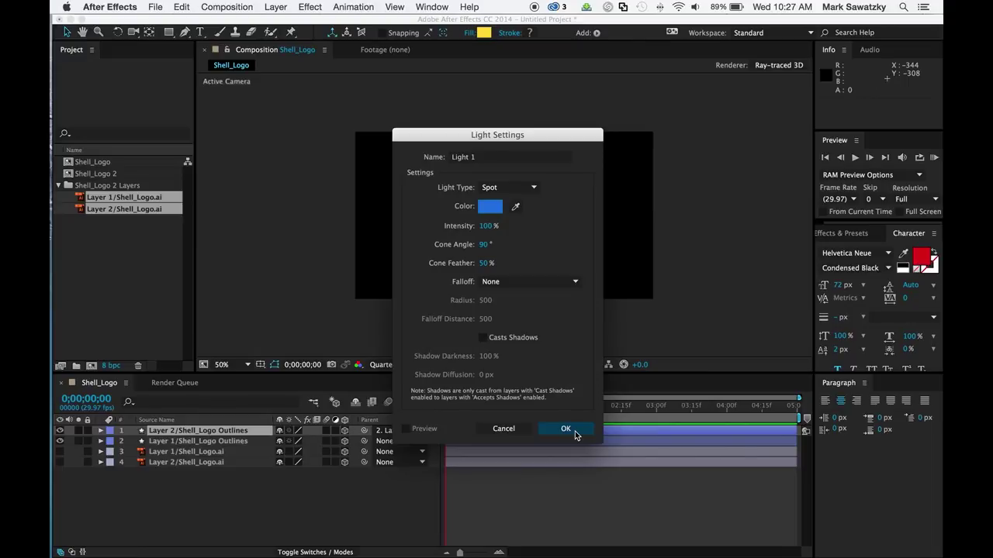
click(575, 433)
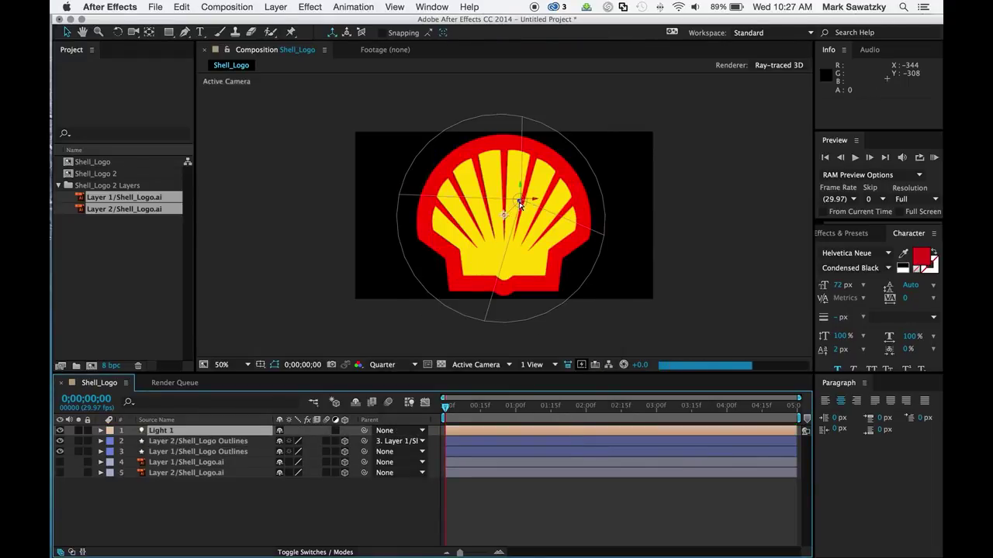
Move the spot light to the logo's upper right at about 1712, 37, -666.7 and raise its Intensity to 221%.
drag(528, 203, 656, 112)
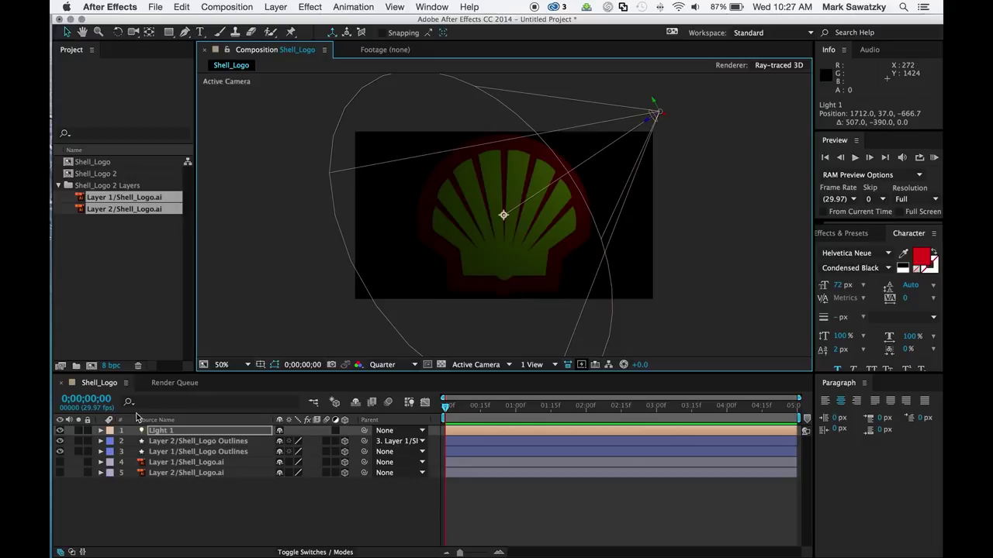
click(100, 431)
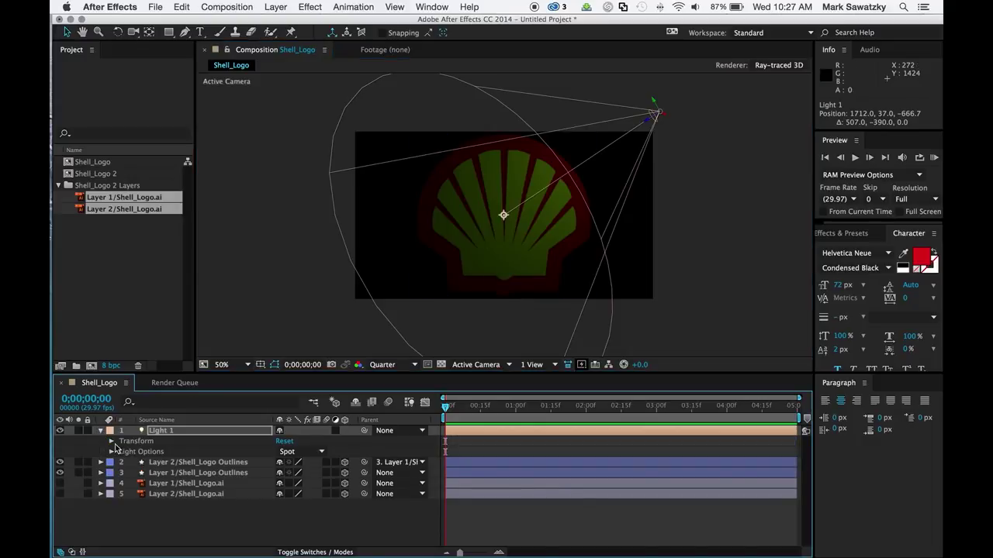
click(111, 451)
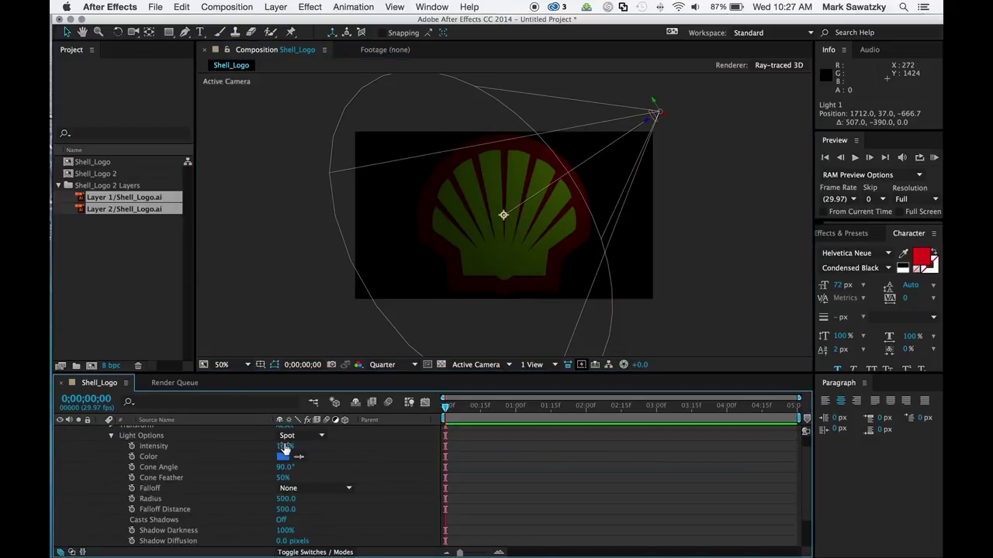
drag(283, 446, 352, 444)
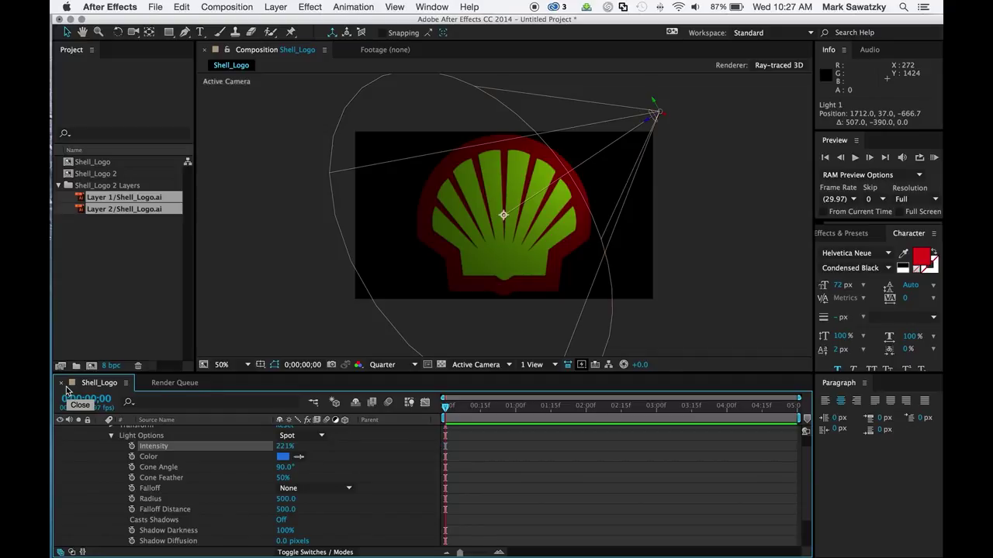
click(109, 439)
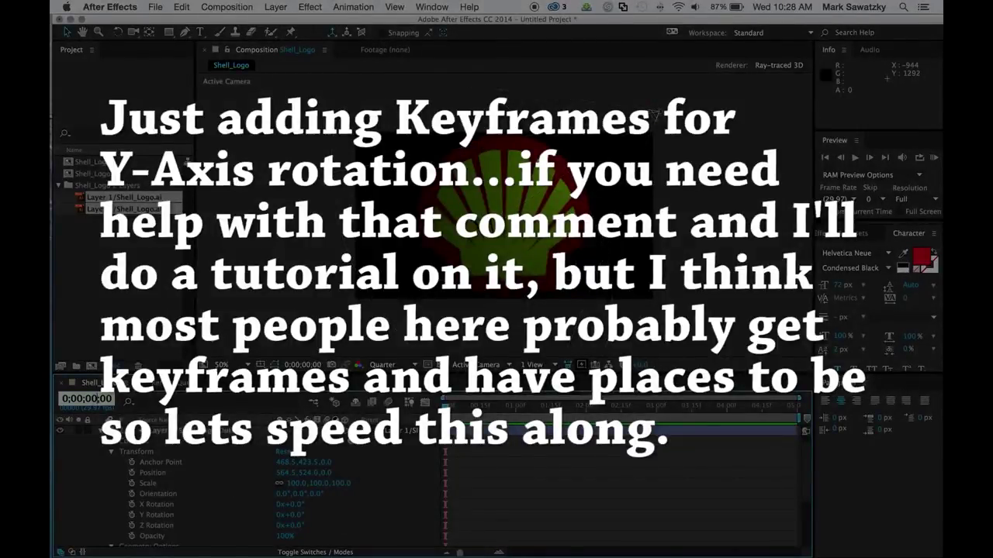
Keyframe the Y Rotation of the Layer 2/Shell_Logo Outlines layer at 180° at the 2-second mark.
text(200)
key(Return)
click(133, 516)
click(298, 515)
text(180)
key(Return)
Add another Y Rotation keyframe on the yellow outlines layer at the 4-second mark and scrub the playhead at the timeline's start.
click(86, 399)
text(400)
key(Return)
click(304, 516)
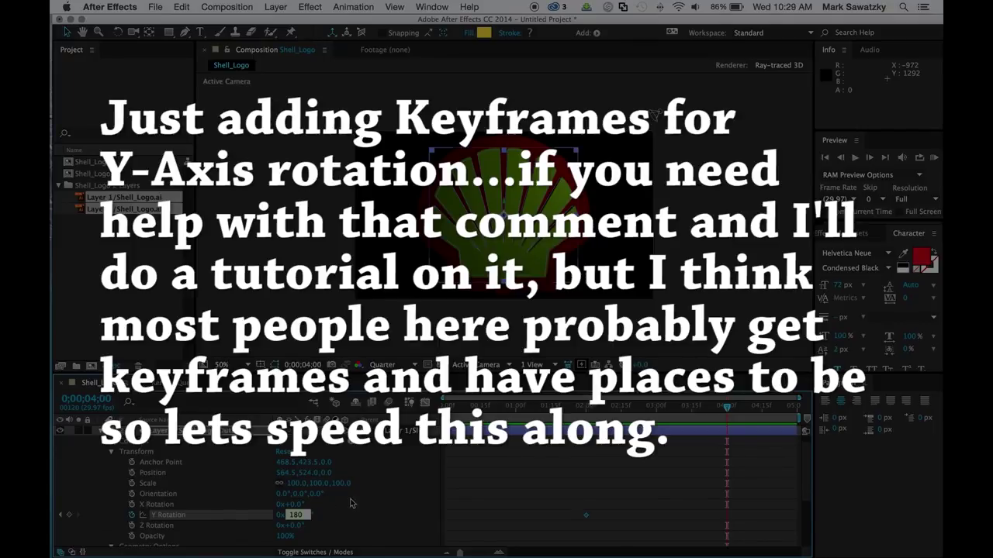
key(Return)
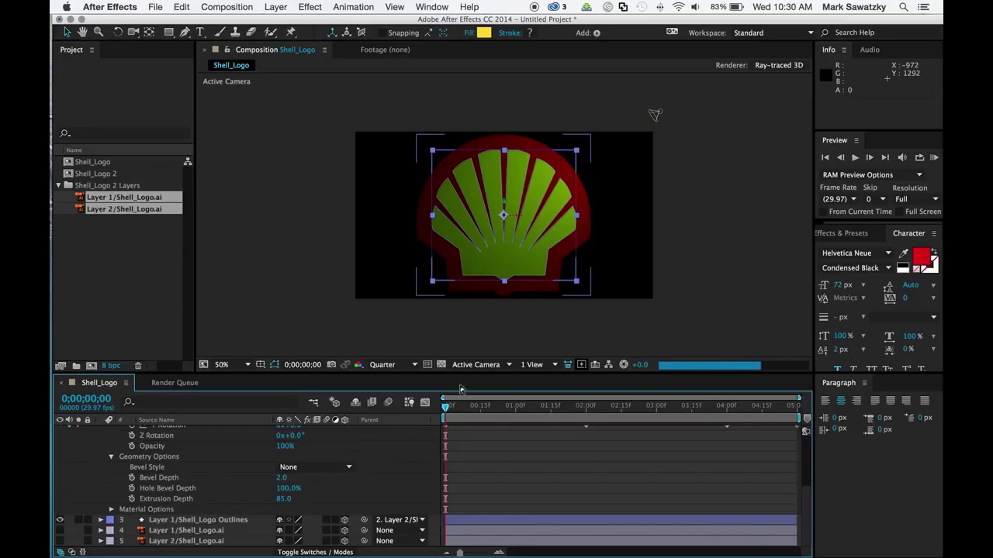
drag(446, 411, 422, 430)
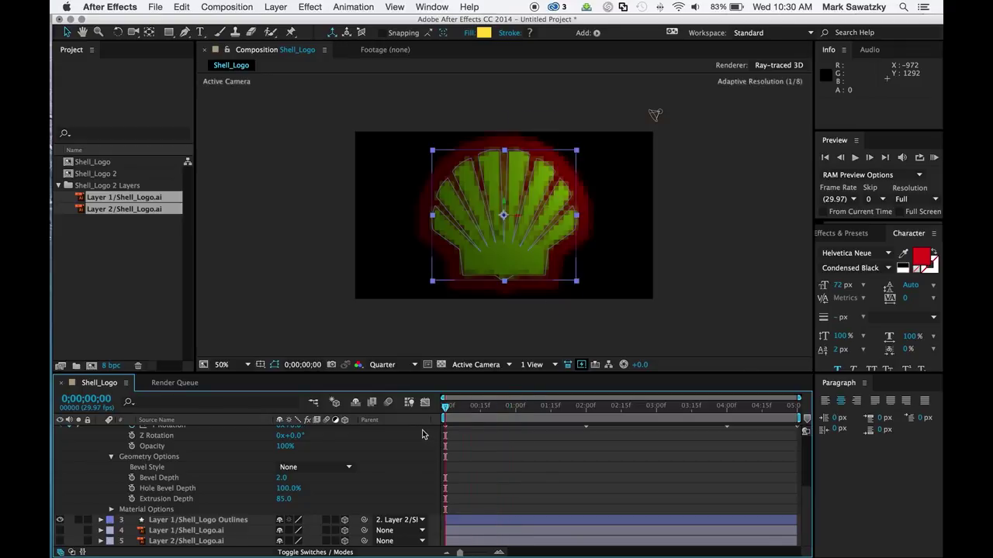